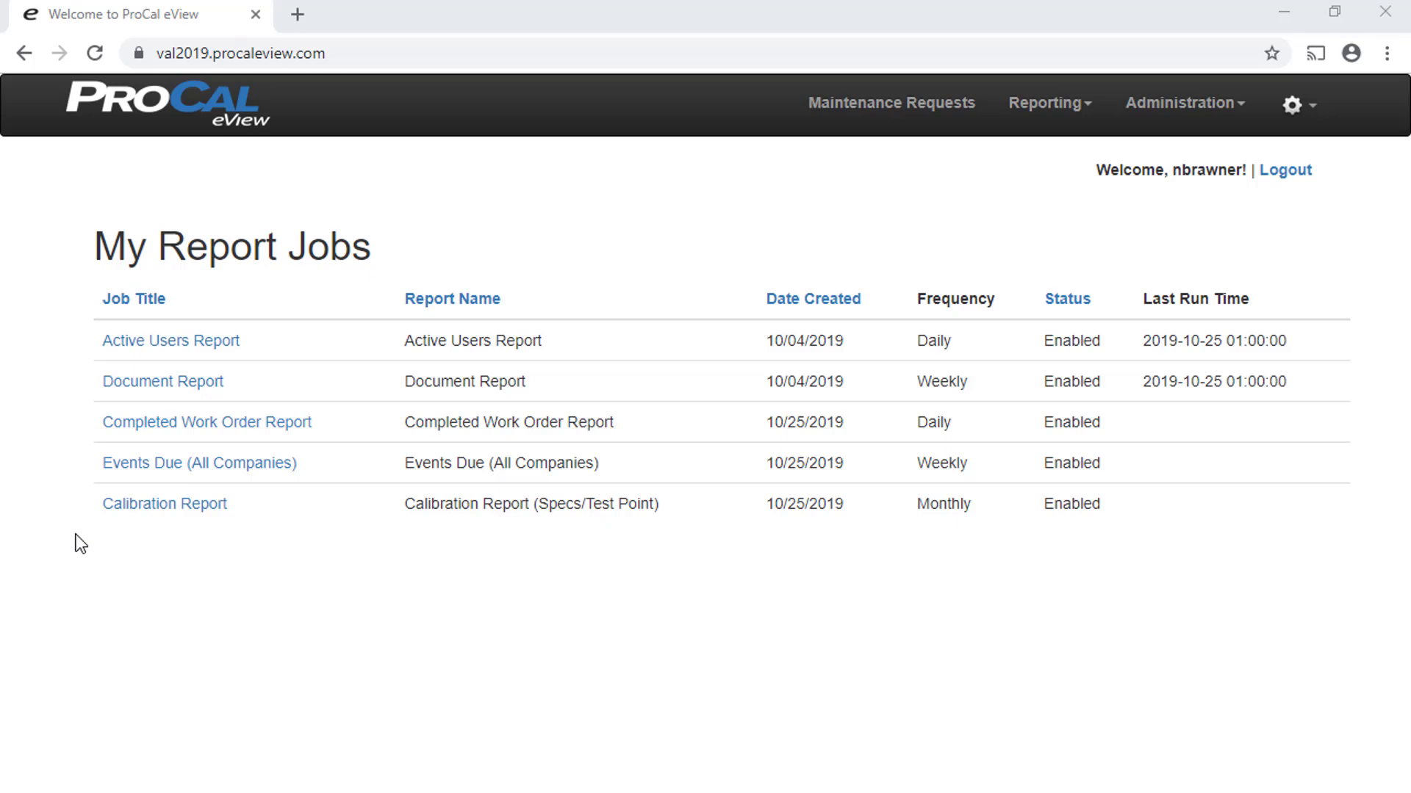
# View the Calibration Report job's details from My Report Jobs.
pyautogui.click(116, 507)
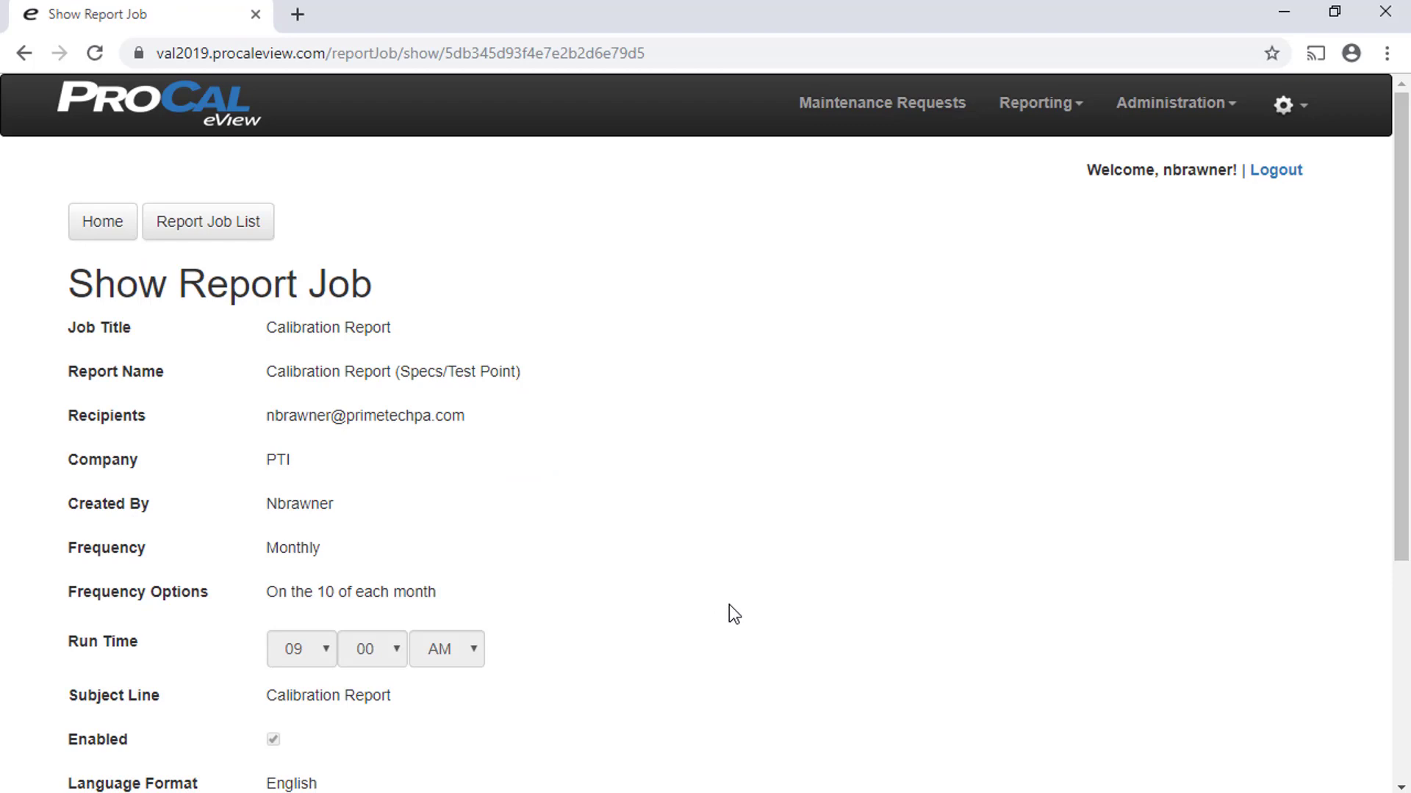
pyautogui.scroll(-3, 729, 606)
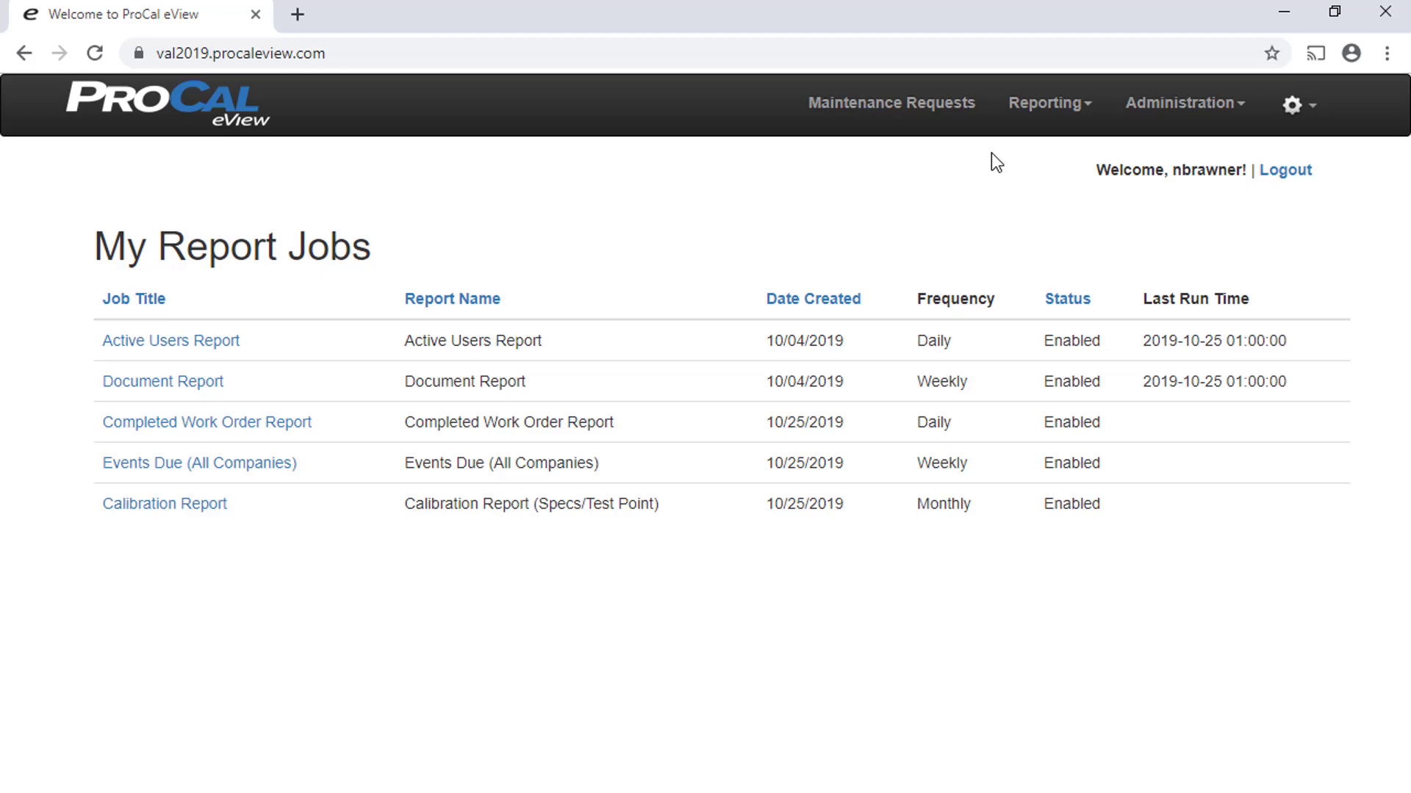
# Run the Audit Trail Report on demand from the Reporting > Reports list.
pyautogui.click(1036, 110)
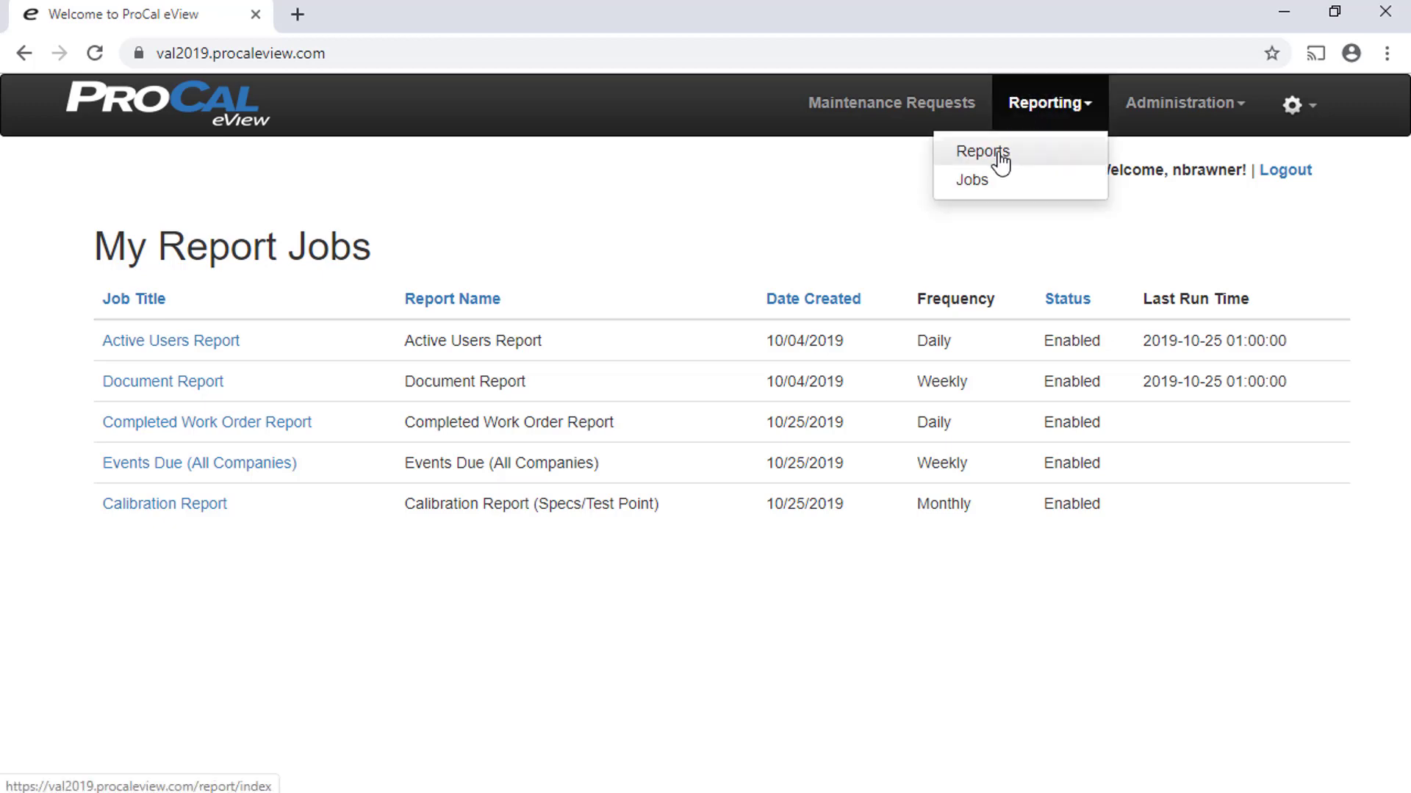
pyautogui.click(1001, 160)
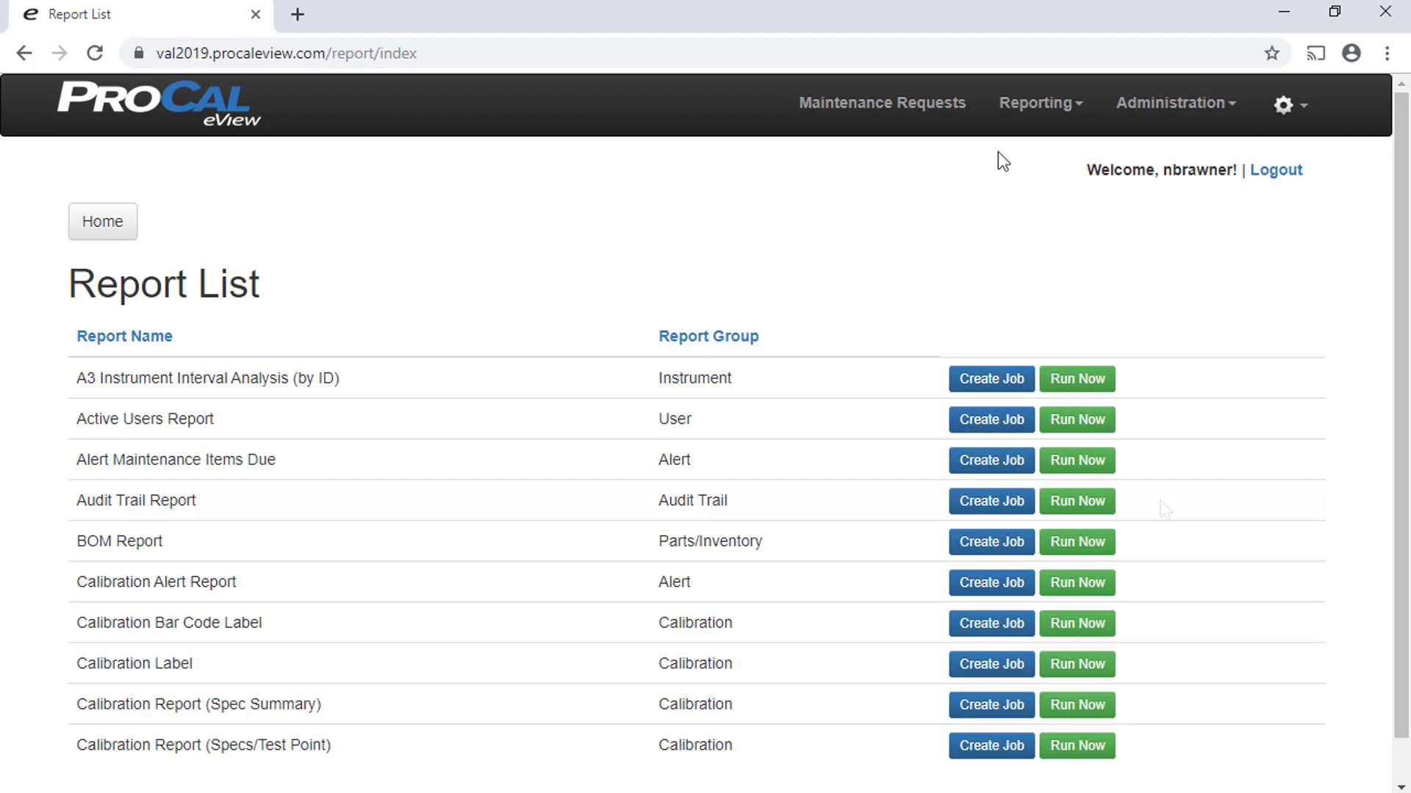
pyautogui.click(1089, 505)
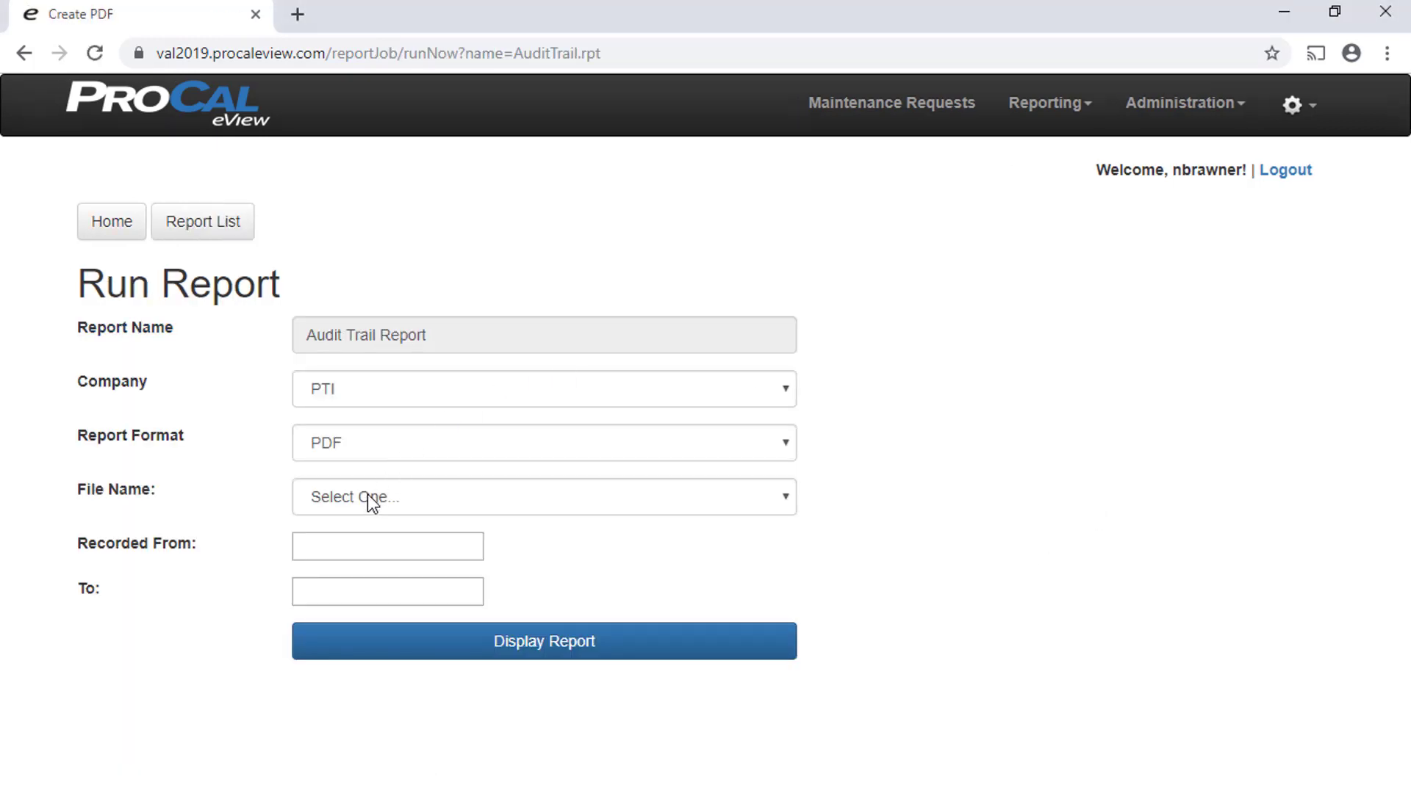
# Display the Audit Trail Report for file INSTRMNT over the chosen start and end dates.
pyautogui.click(367, 498)
pyautogui.click(355, 211)
pyautogui.click(364, 553)
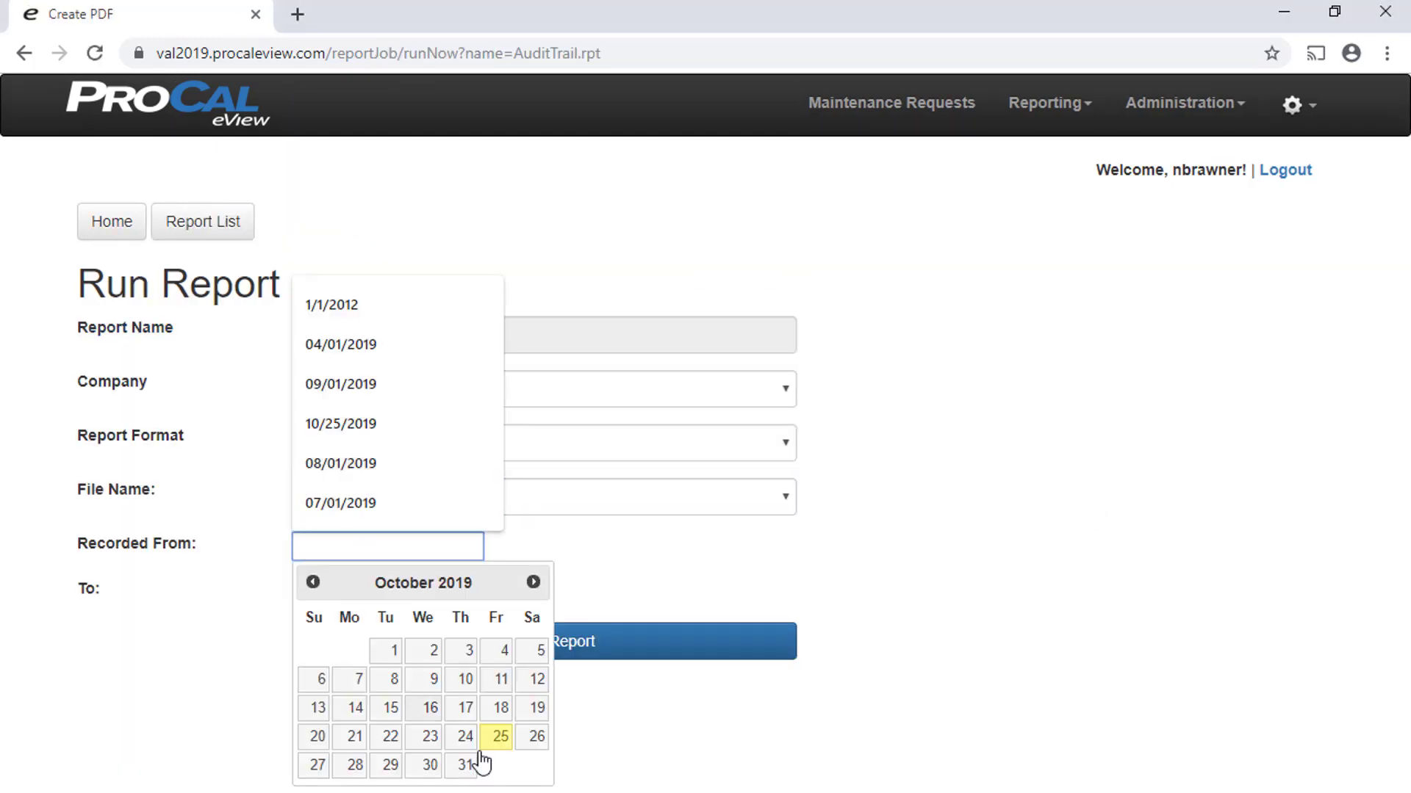
pyautogui.click(463, 734)
pyautogui.click(394, 595)
pyautogui.click(536, 528)
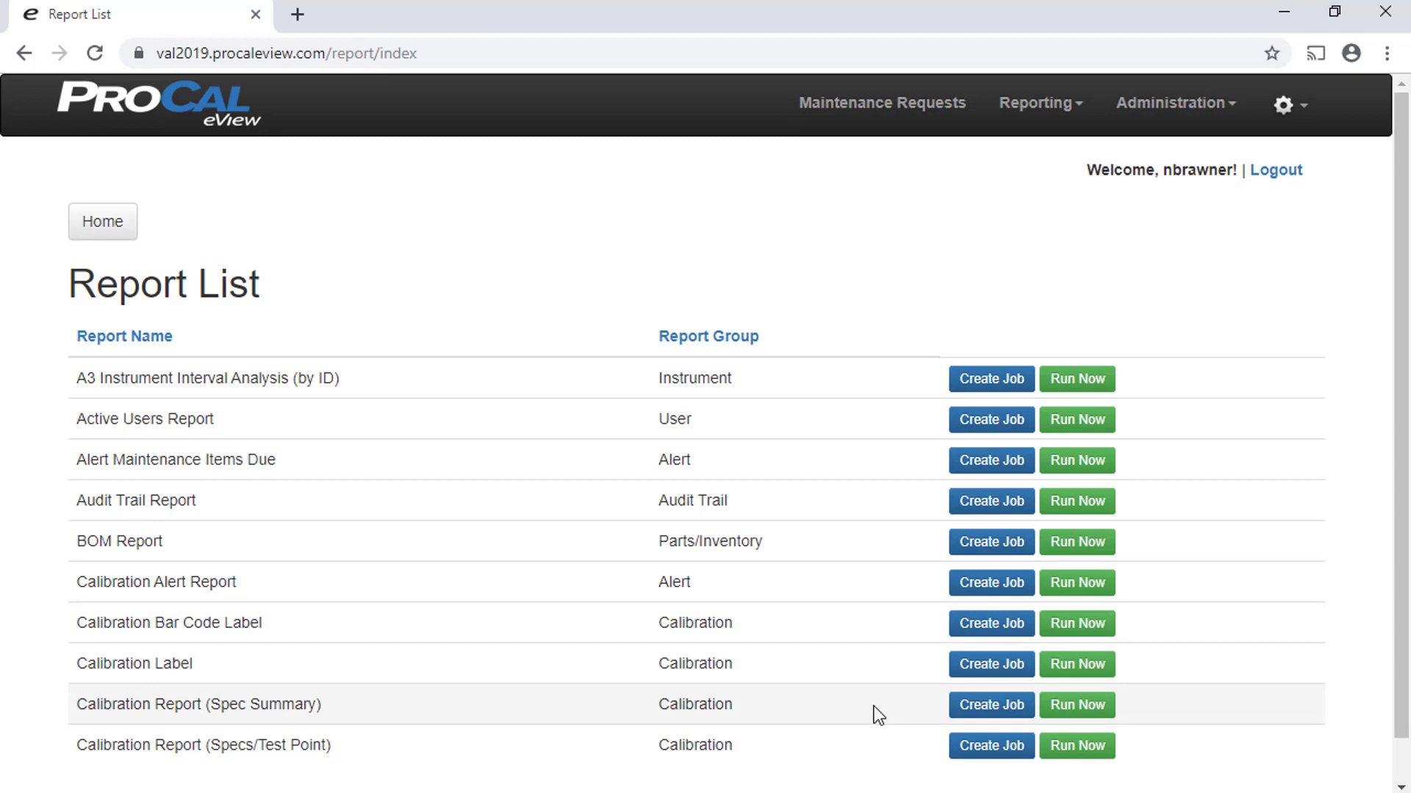
# Start a Calibration Report (Spec Summary) job with recipient, title Calibration Report and company PTI.
pyautogui.click(988, 713)
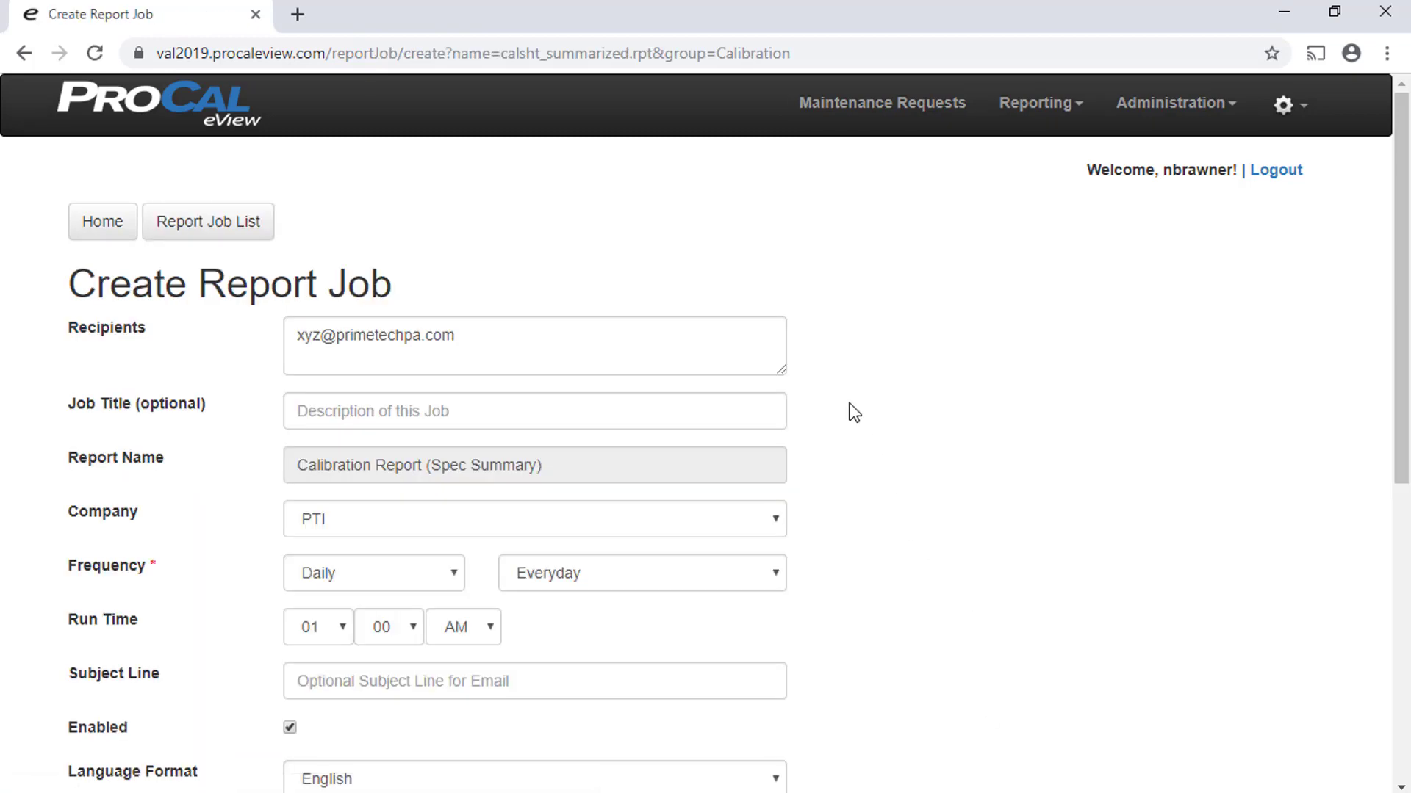
pyautogui.click(760, 336)
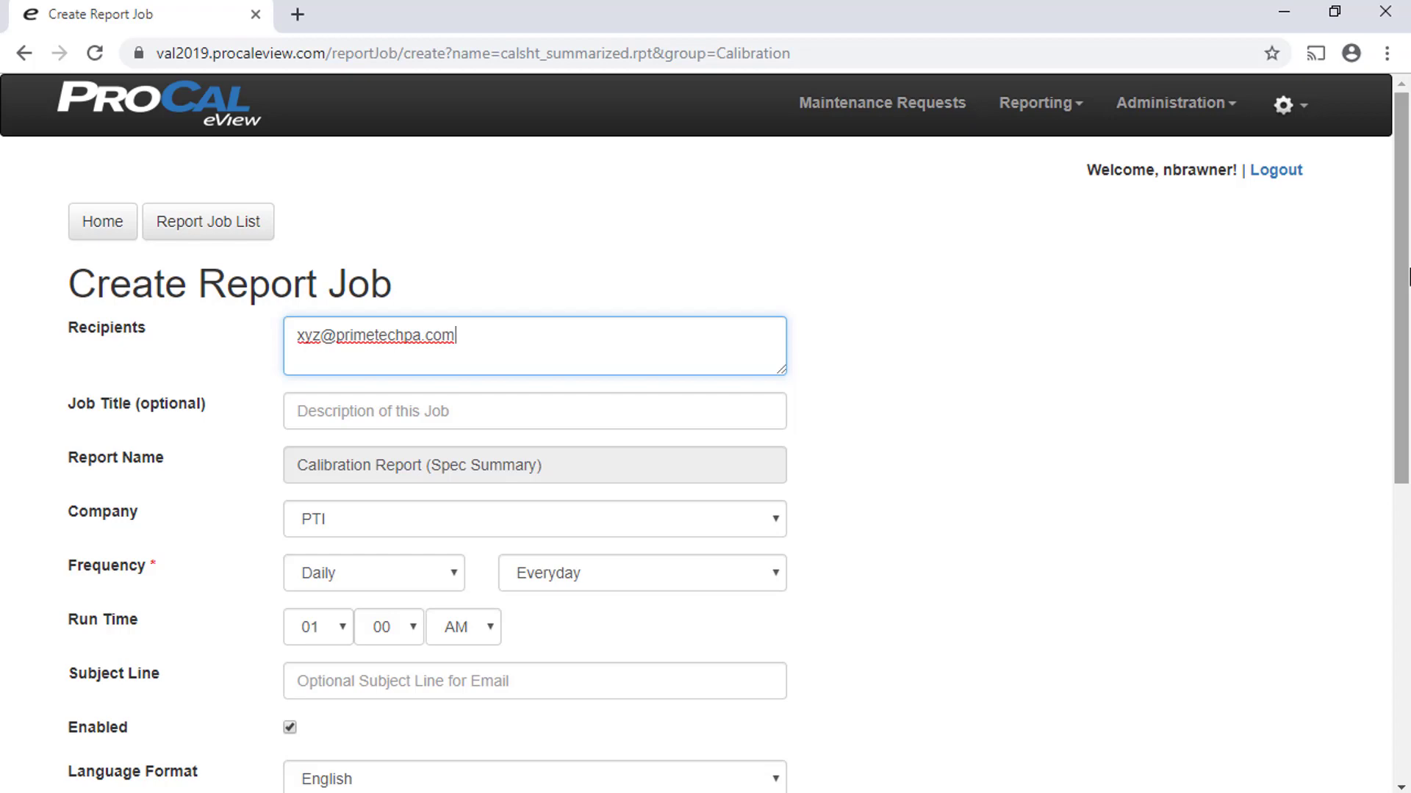
pyautogui.press('Tab')
pyautogui.write('C')
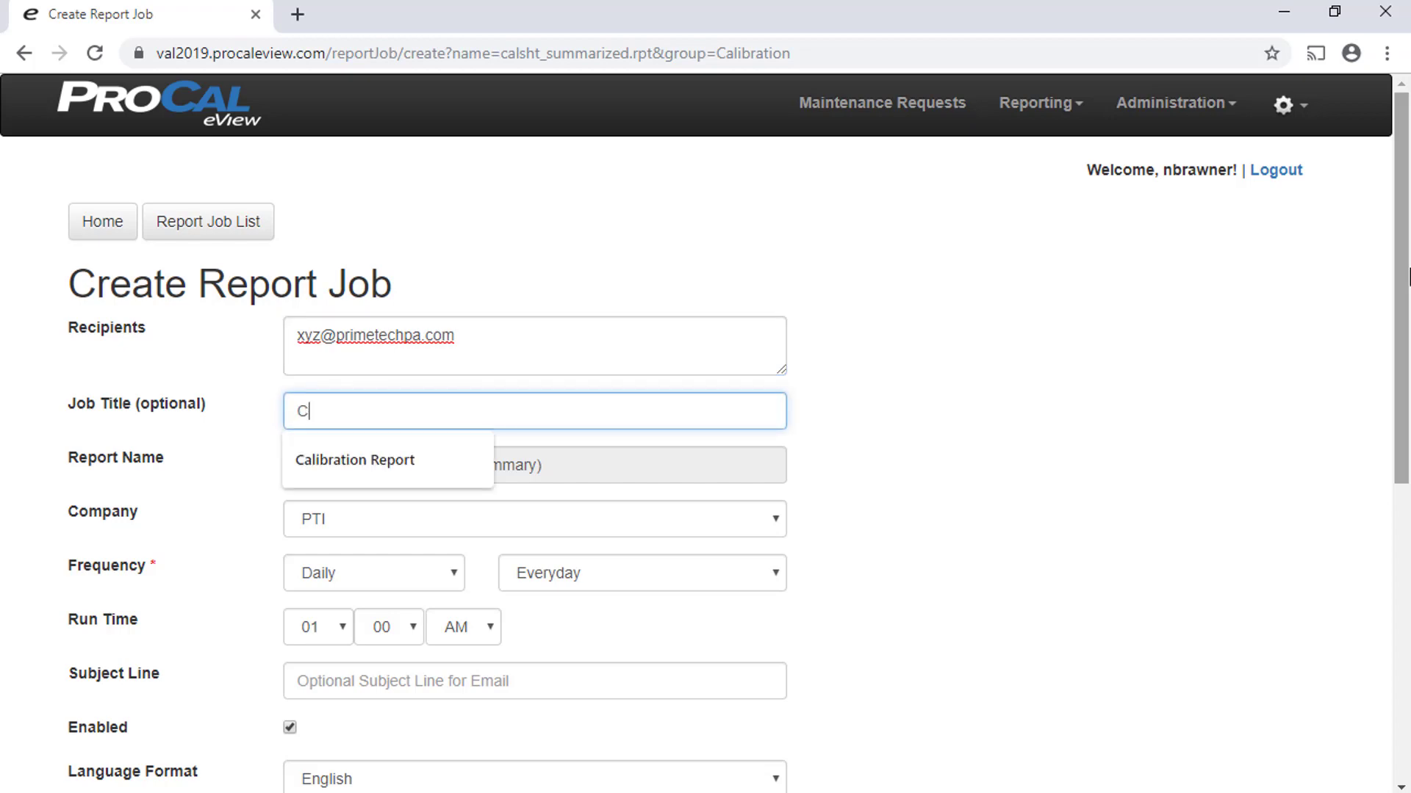
pyautogui.write('alibratio')
pyautogui.write('n Report')
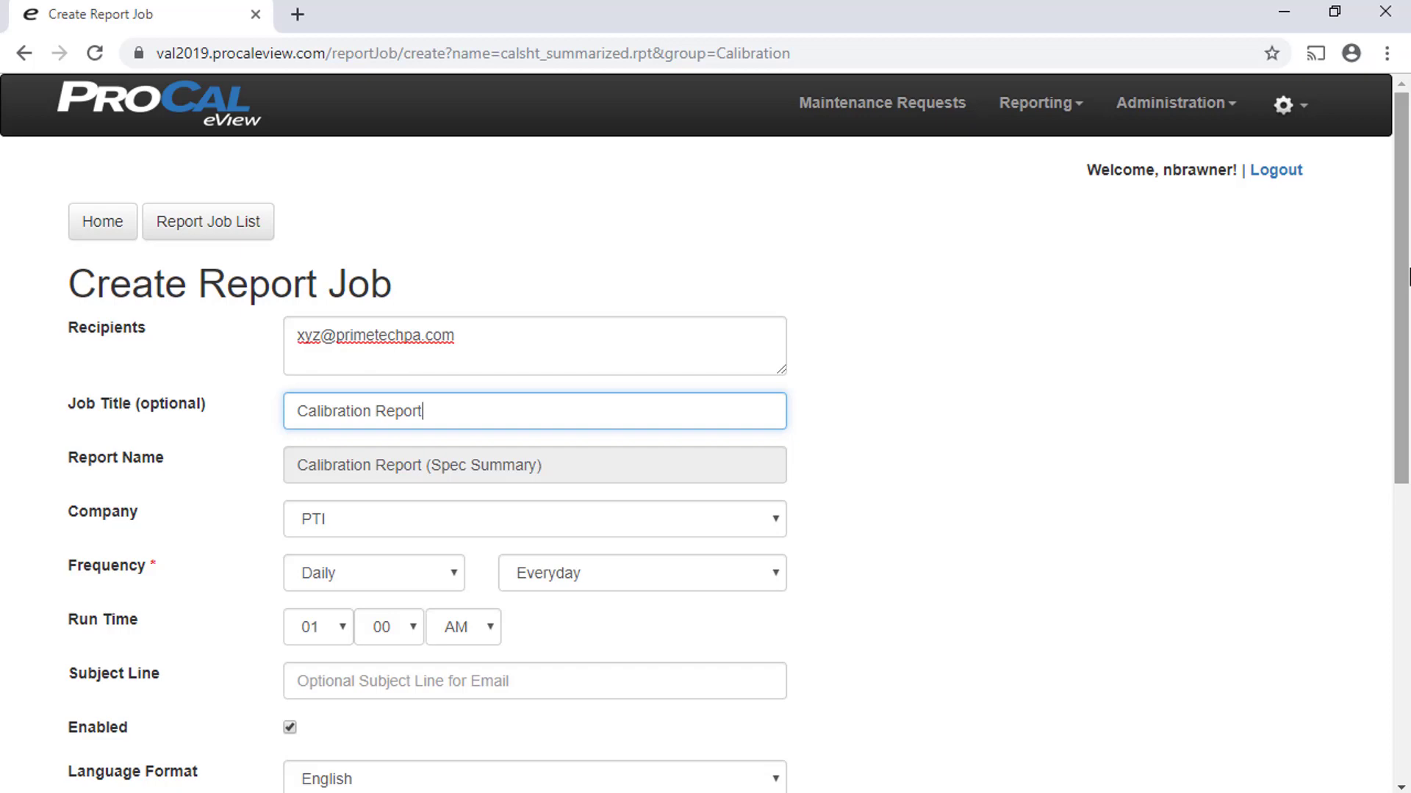
pyautogui.click(777, 533)
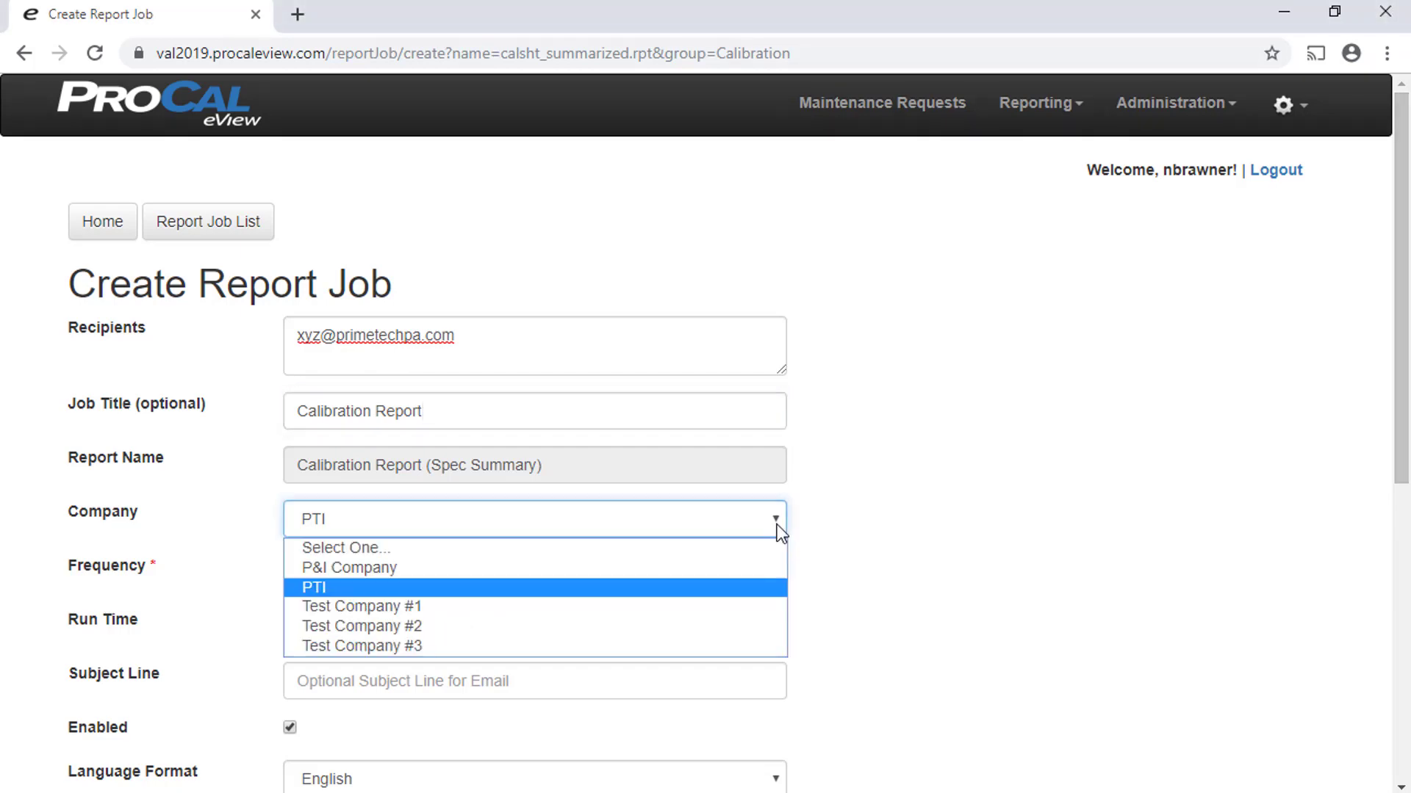
pyautogui.click(777, 532)
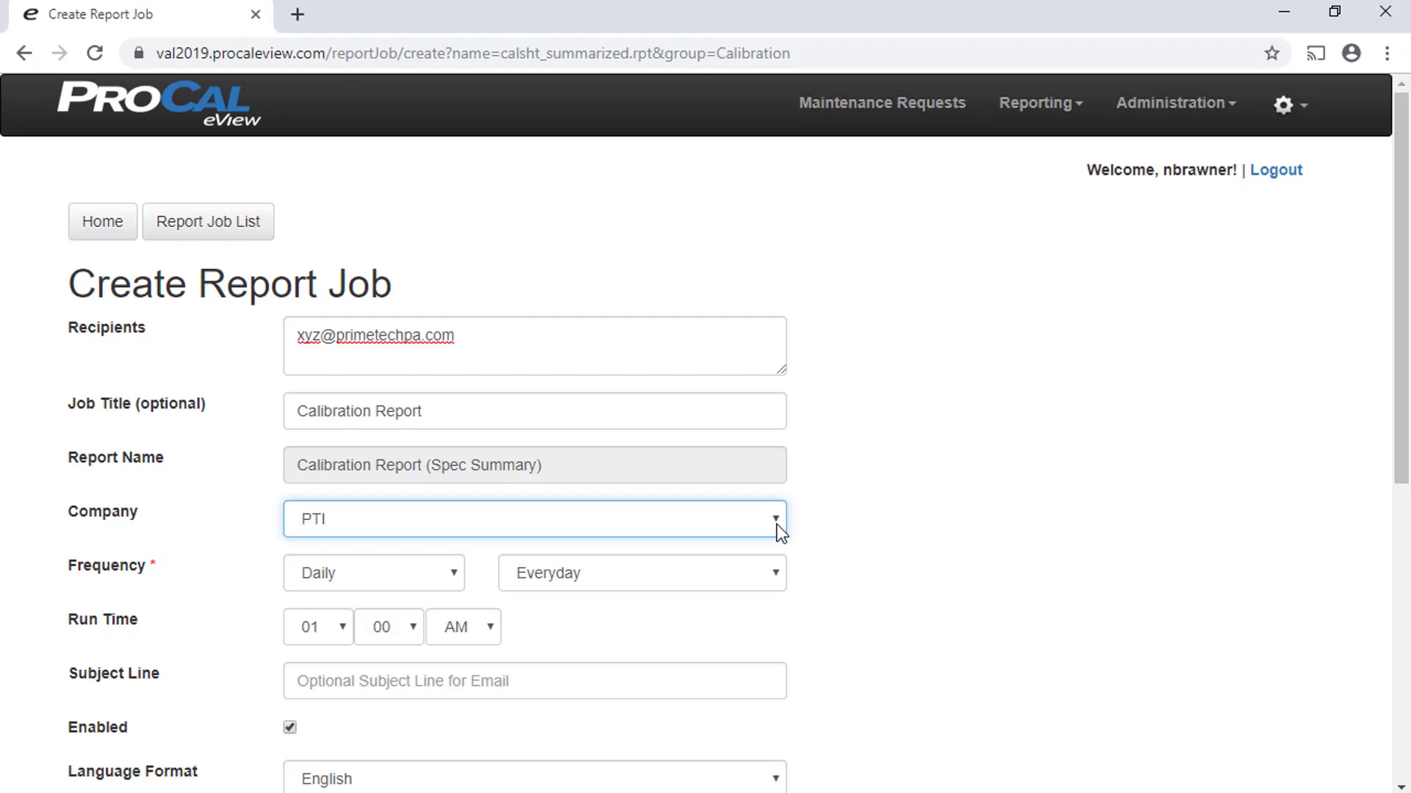
# Set the job frequency to Monthly and the subject line to Calibration Report.
pyautogui.click(444, 577)
pyautogui.click(361, 643)
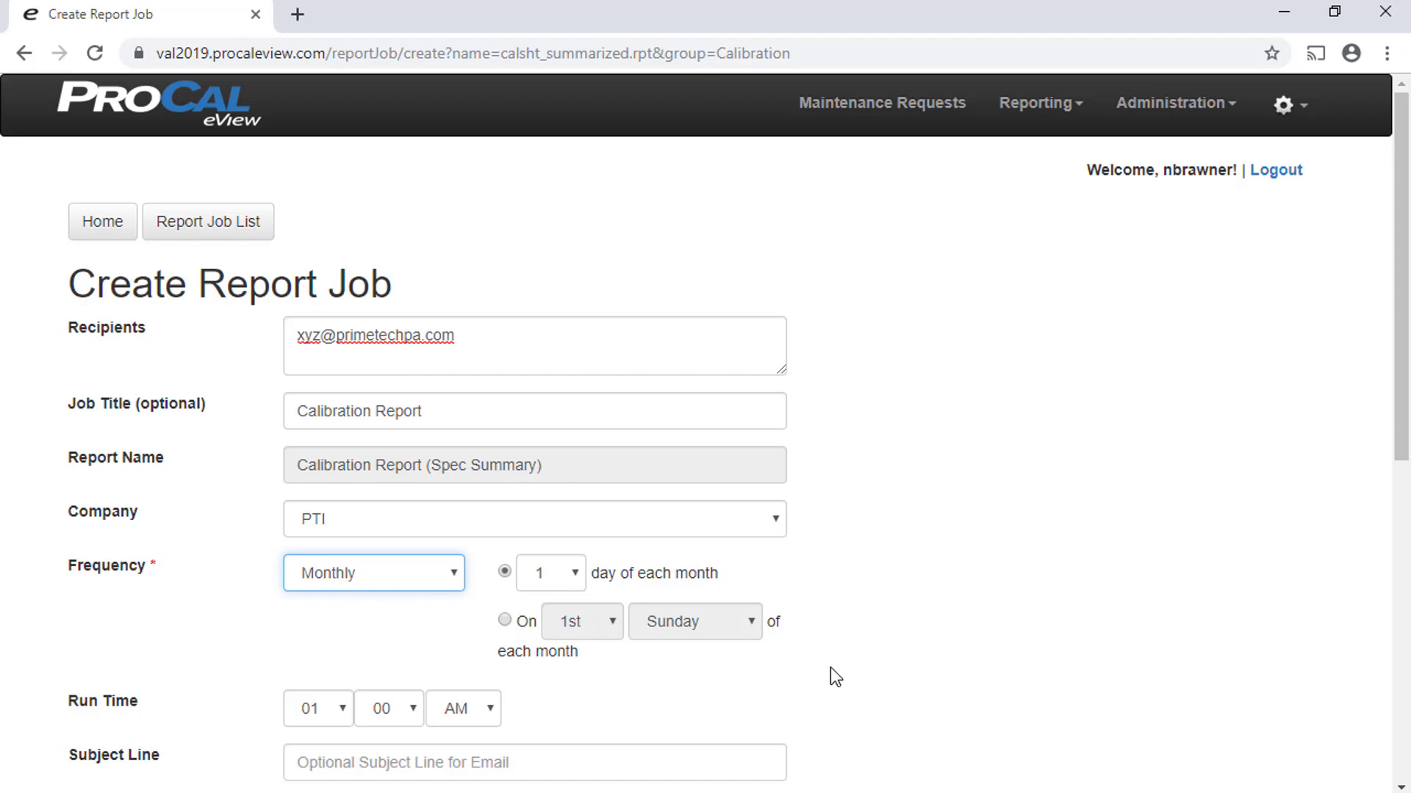
pyautogui.click(907, 677)
pyautogui.scroll(-3, 907, 678)
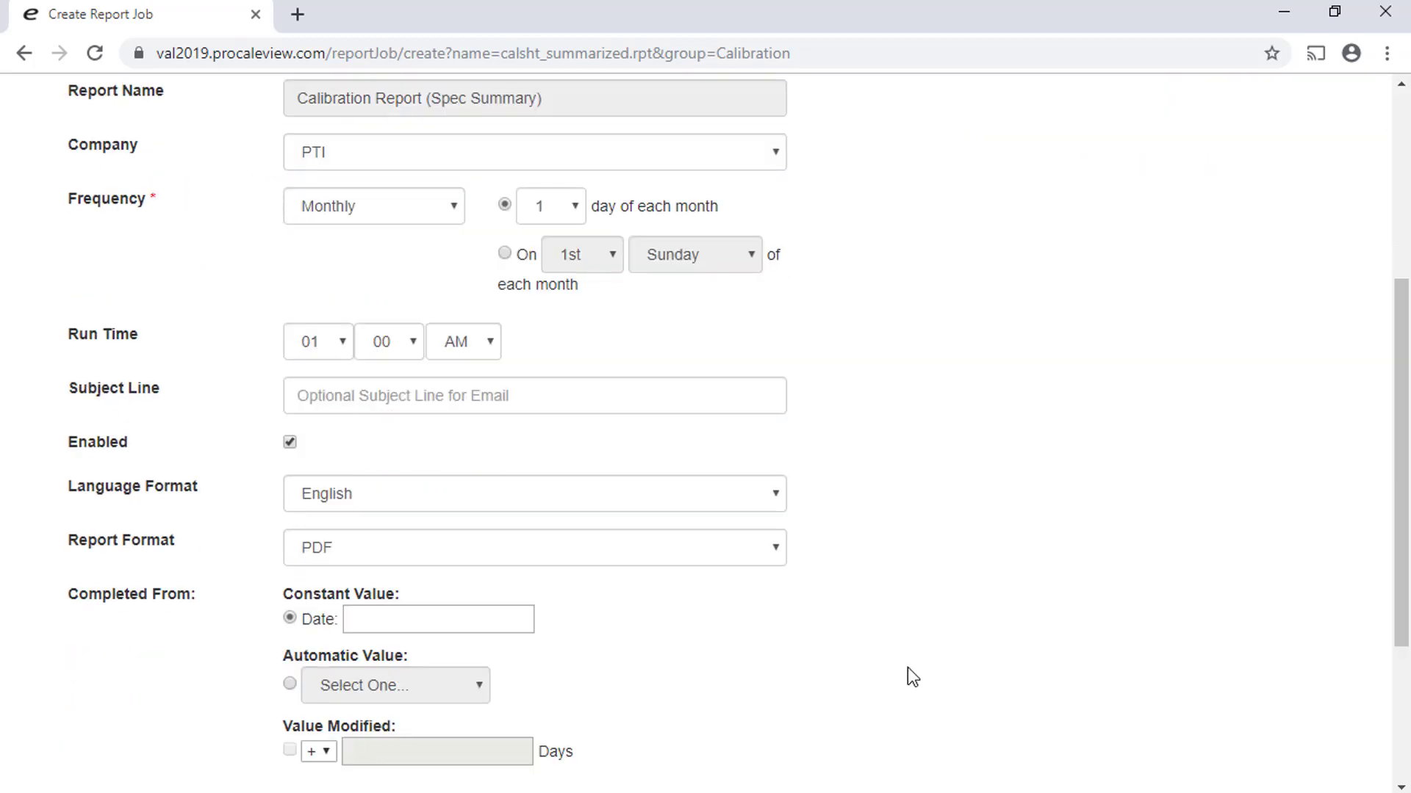
pyautogui.click(542, 399)
pyautogui.write('C')
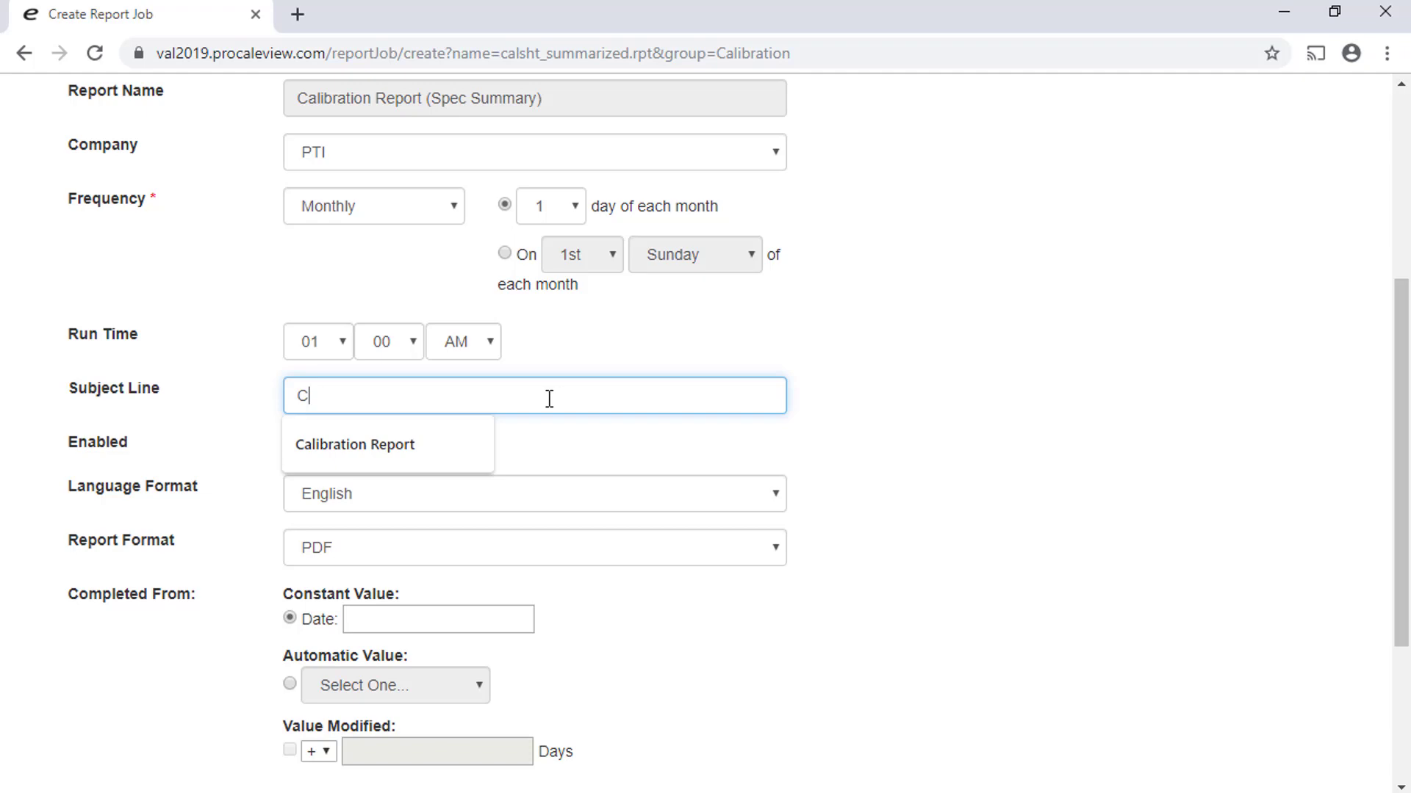
pyautogui.write('alibration Report')
pyautogui.click(383, 451)
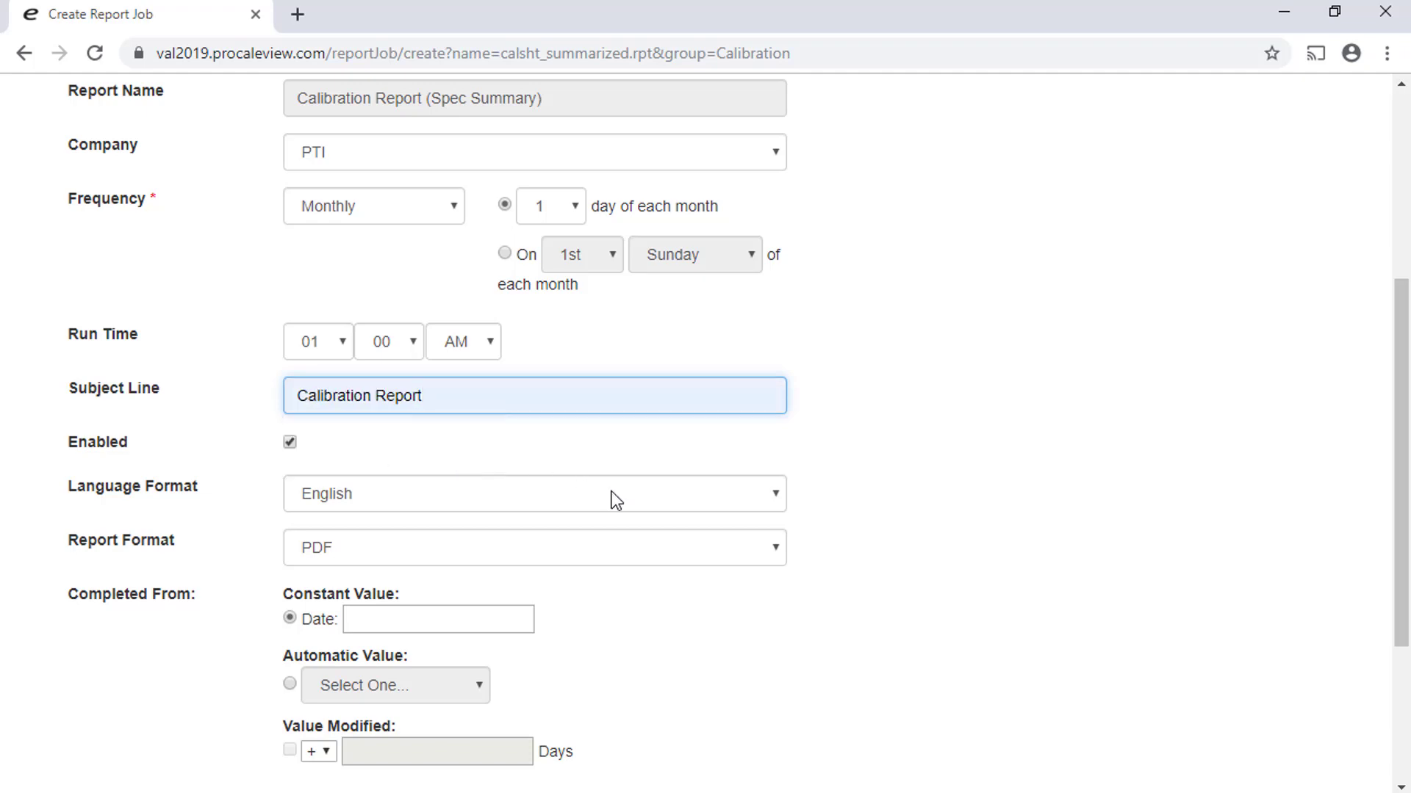
# Keep English language and PDF format, then create the report job.
pyautogui.click(782, 509)
pyautogui.click(782, 507)
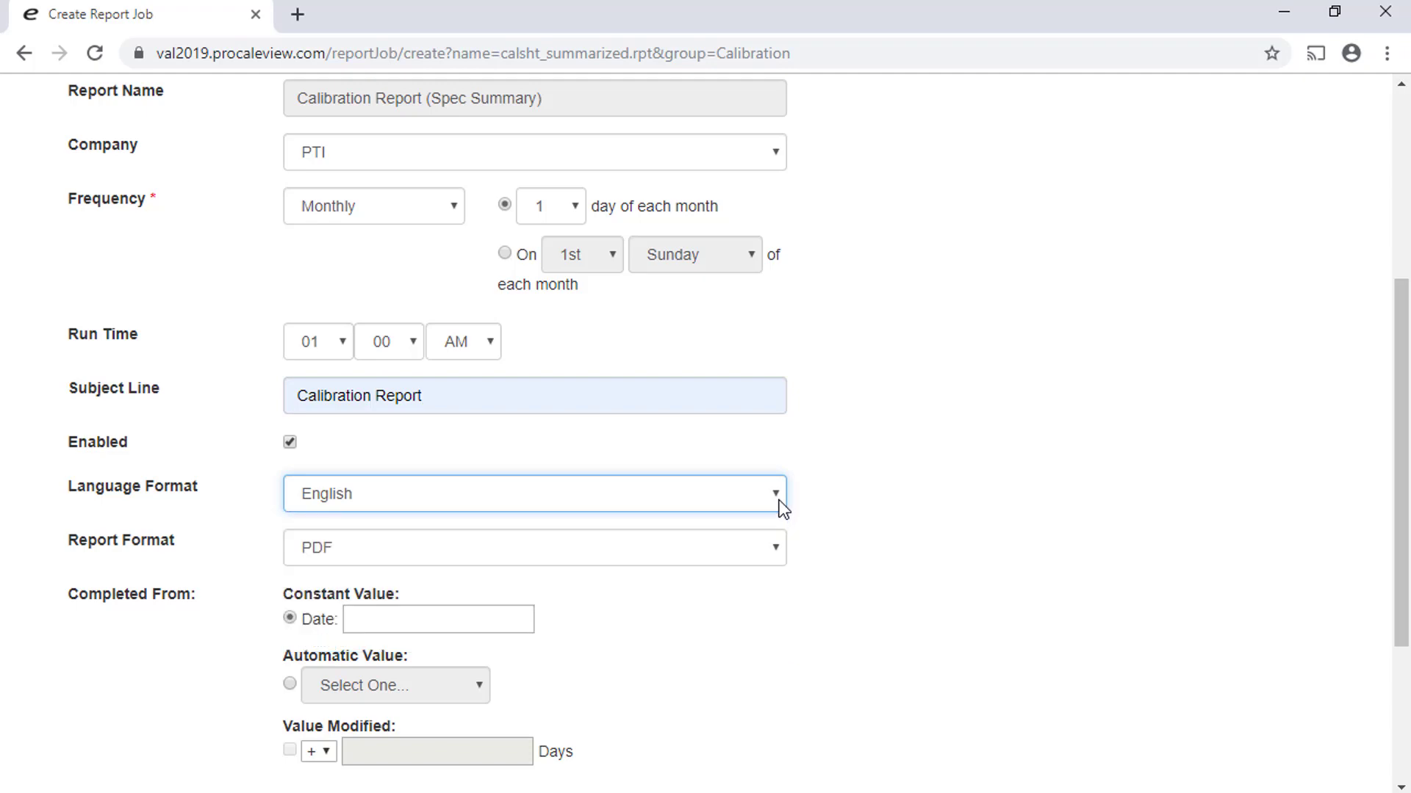
pyautogui.click(778, 554)
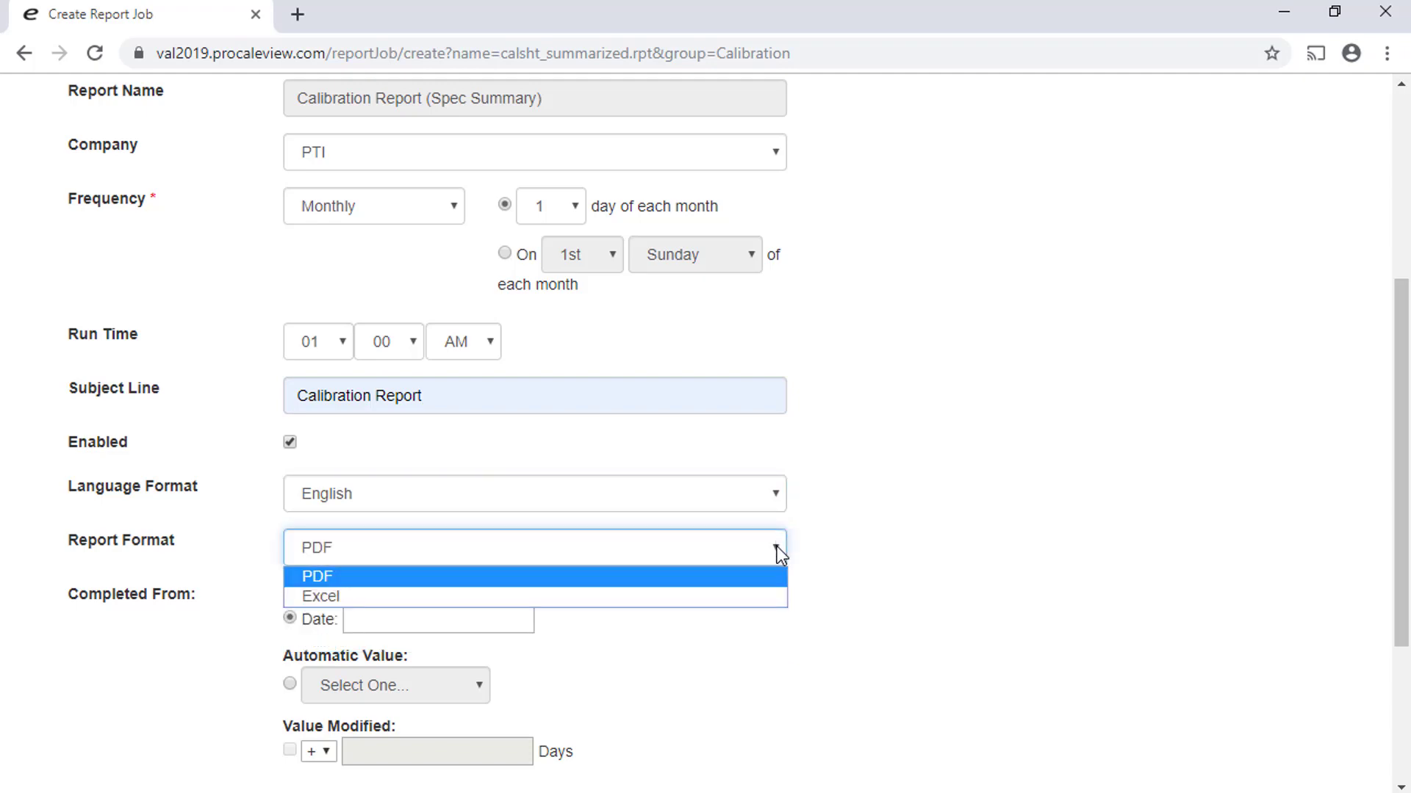
pyautogui.click(779, 554)
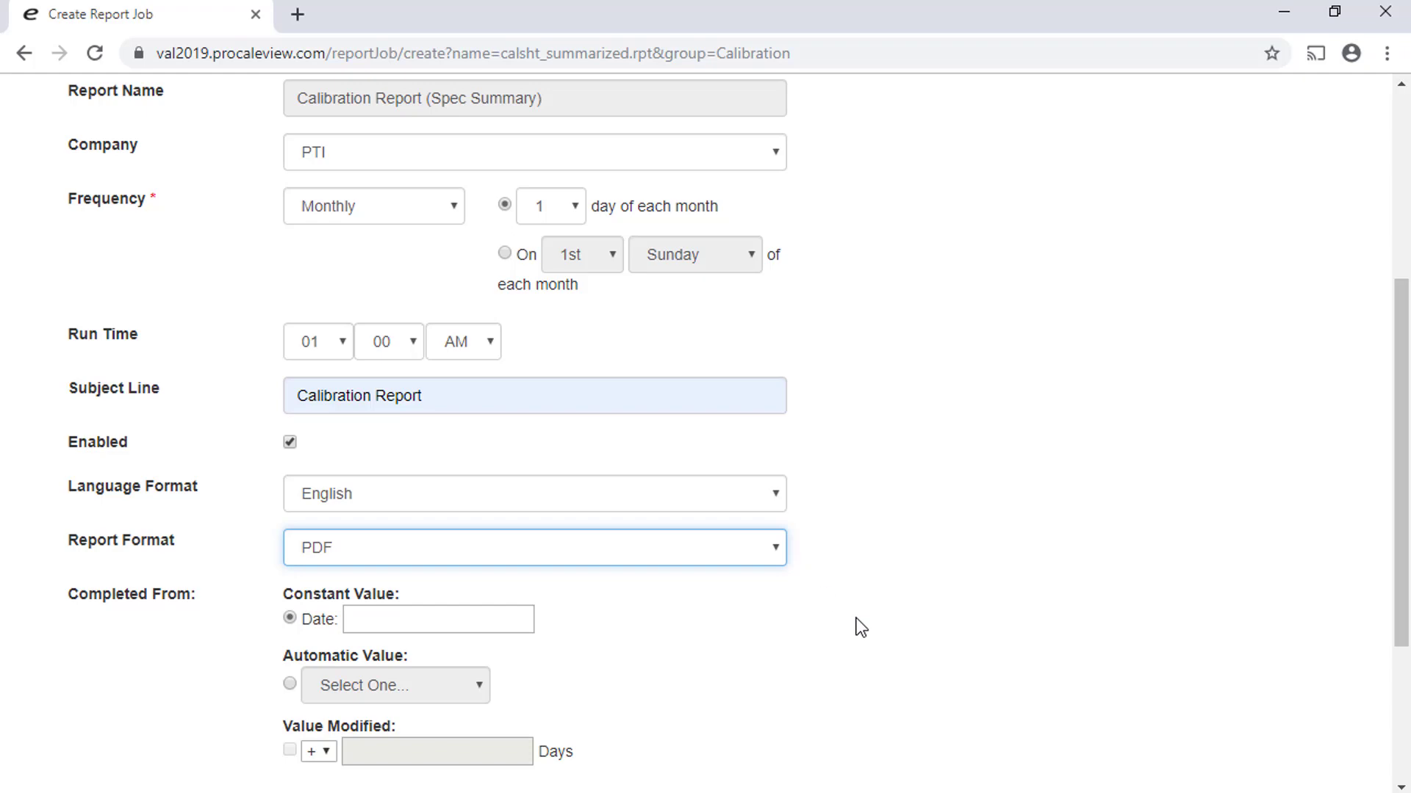
pyautogui.scroll(-2, 857, 618)
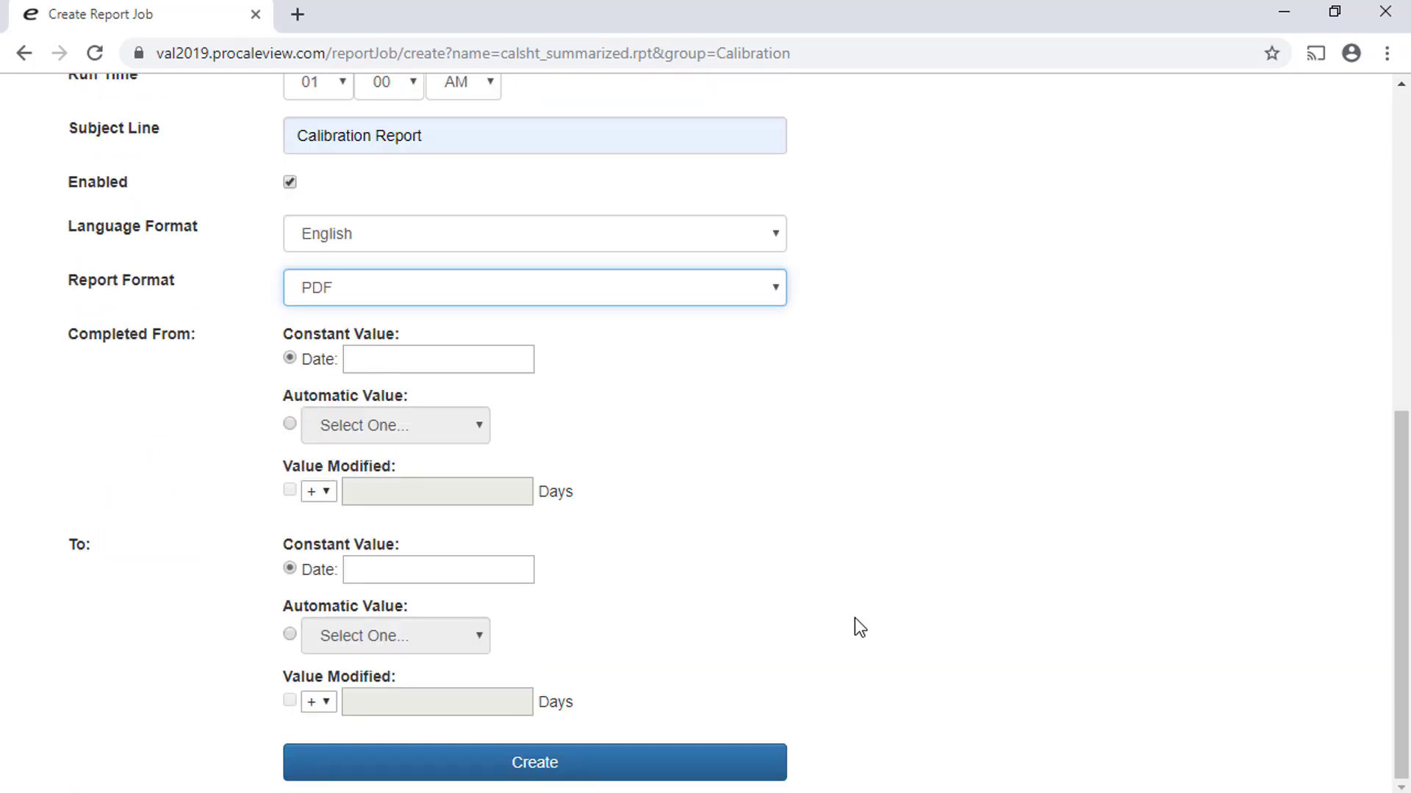
pyautogui.click(565, 772)
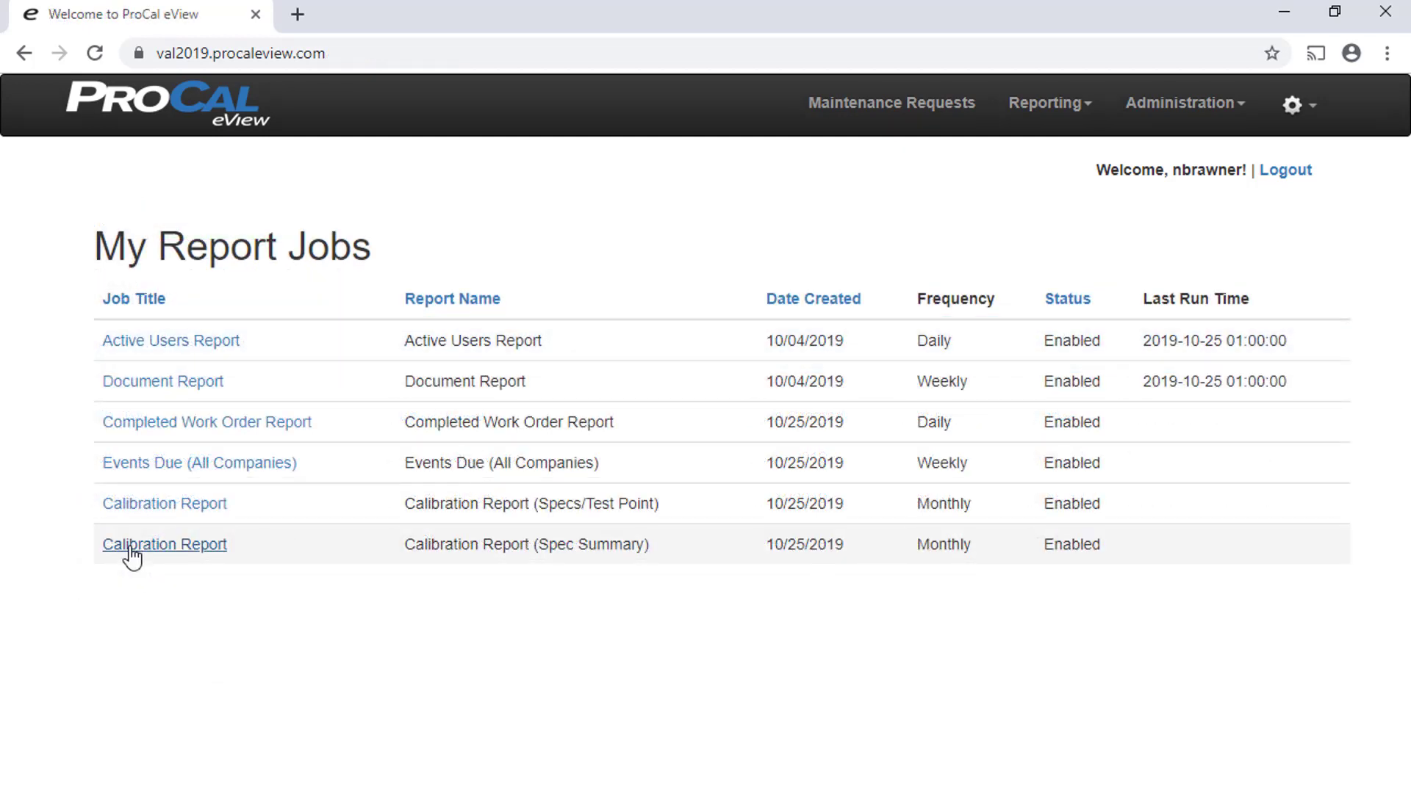
# Show the new Spec Summary job's report now, then go to the Maintenance Requests list.
pyautogui.click(126, 545)
pyautogui.scroll(-3, 600, 634)
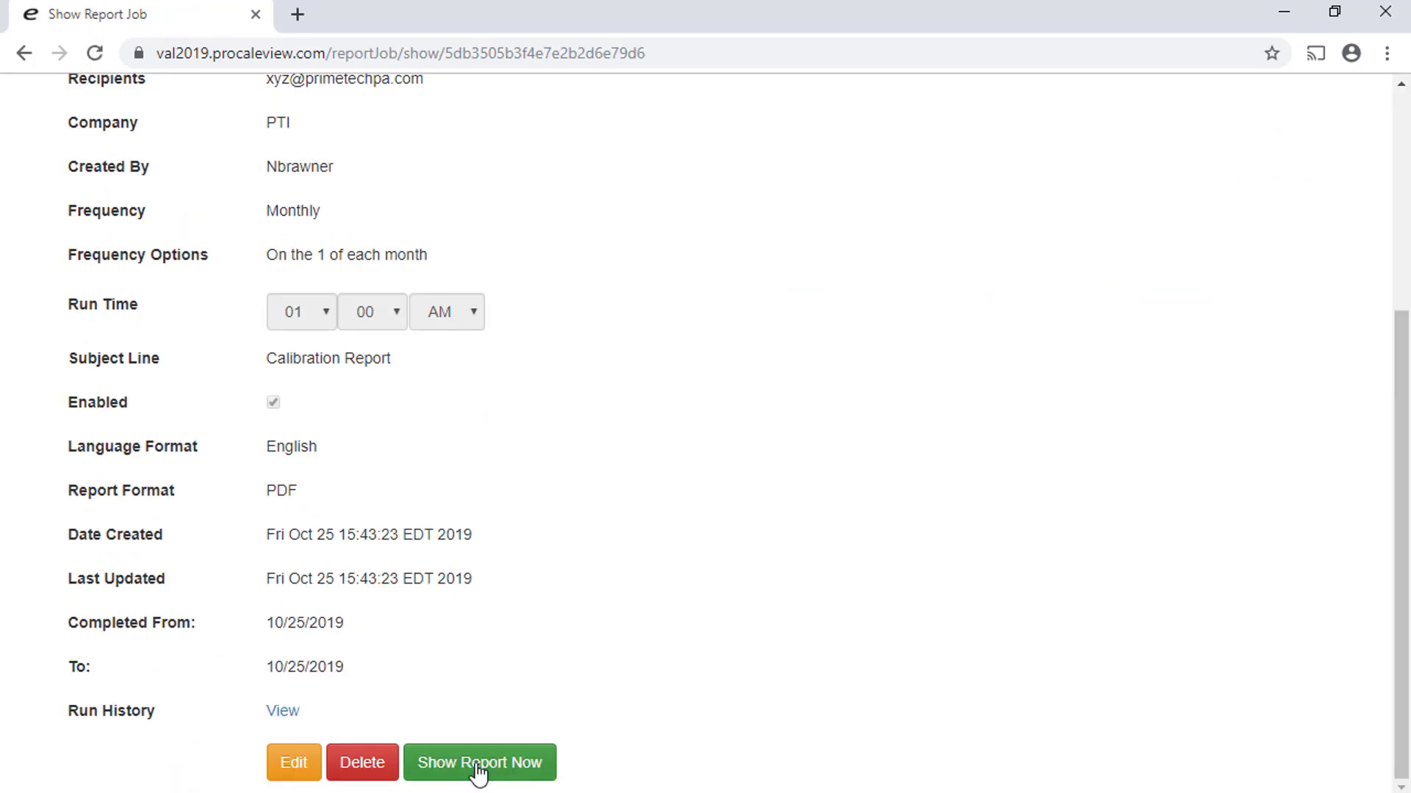
pyautogui.click(478, 763)
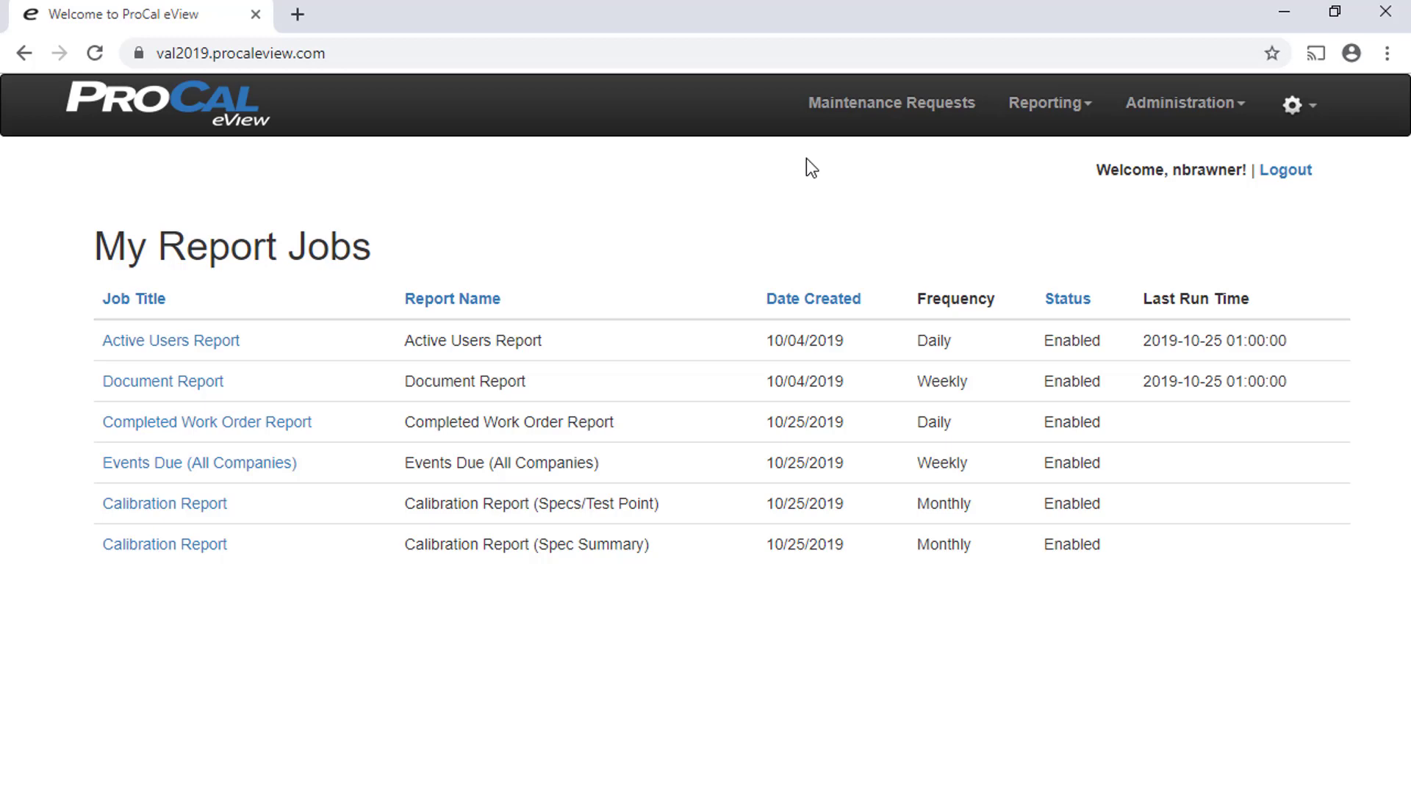
pyautogui.click(845, 105)
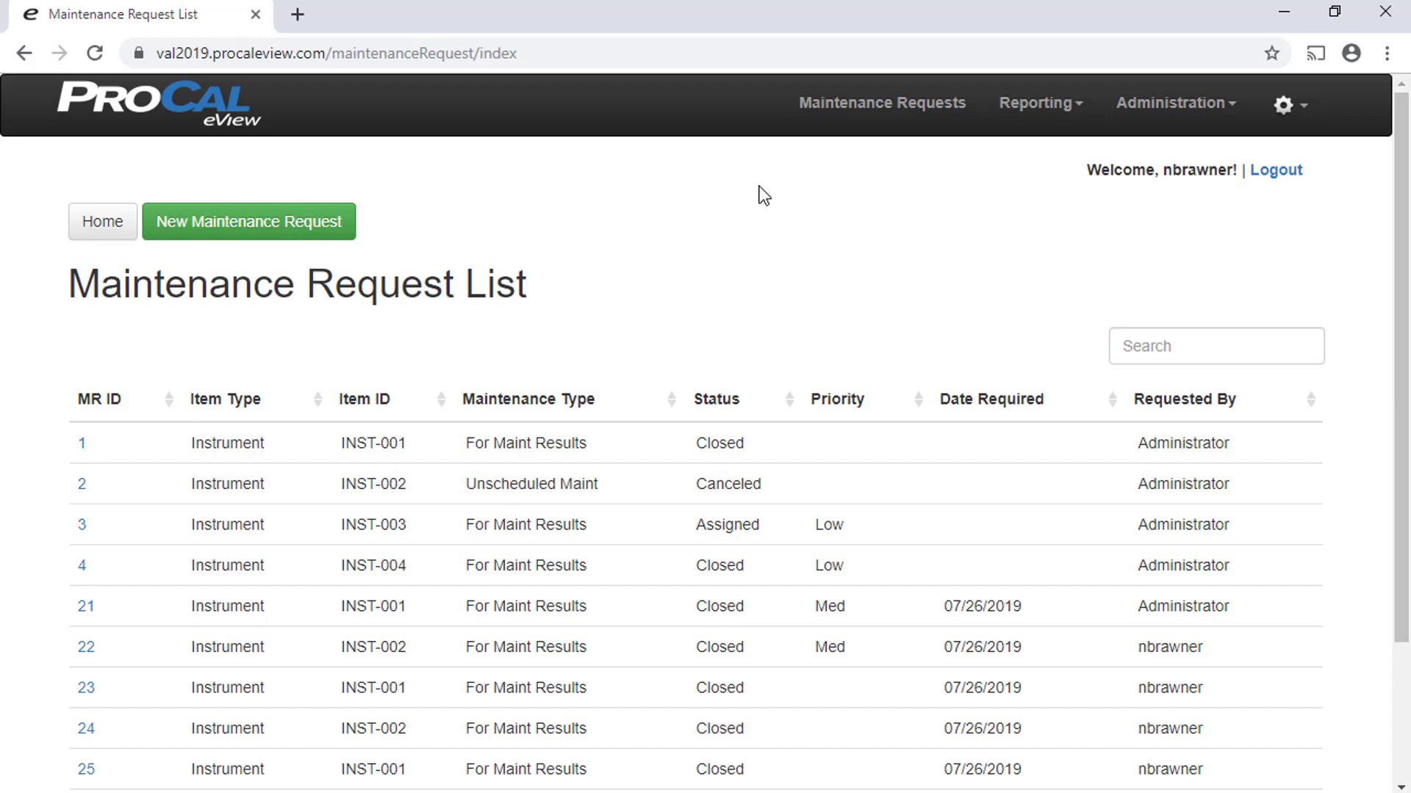
# Begin a maintenance request for company PTI, item type Instrument, item INST-001.
pyautogui.click(302, 225)
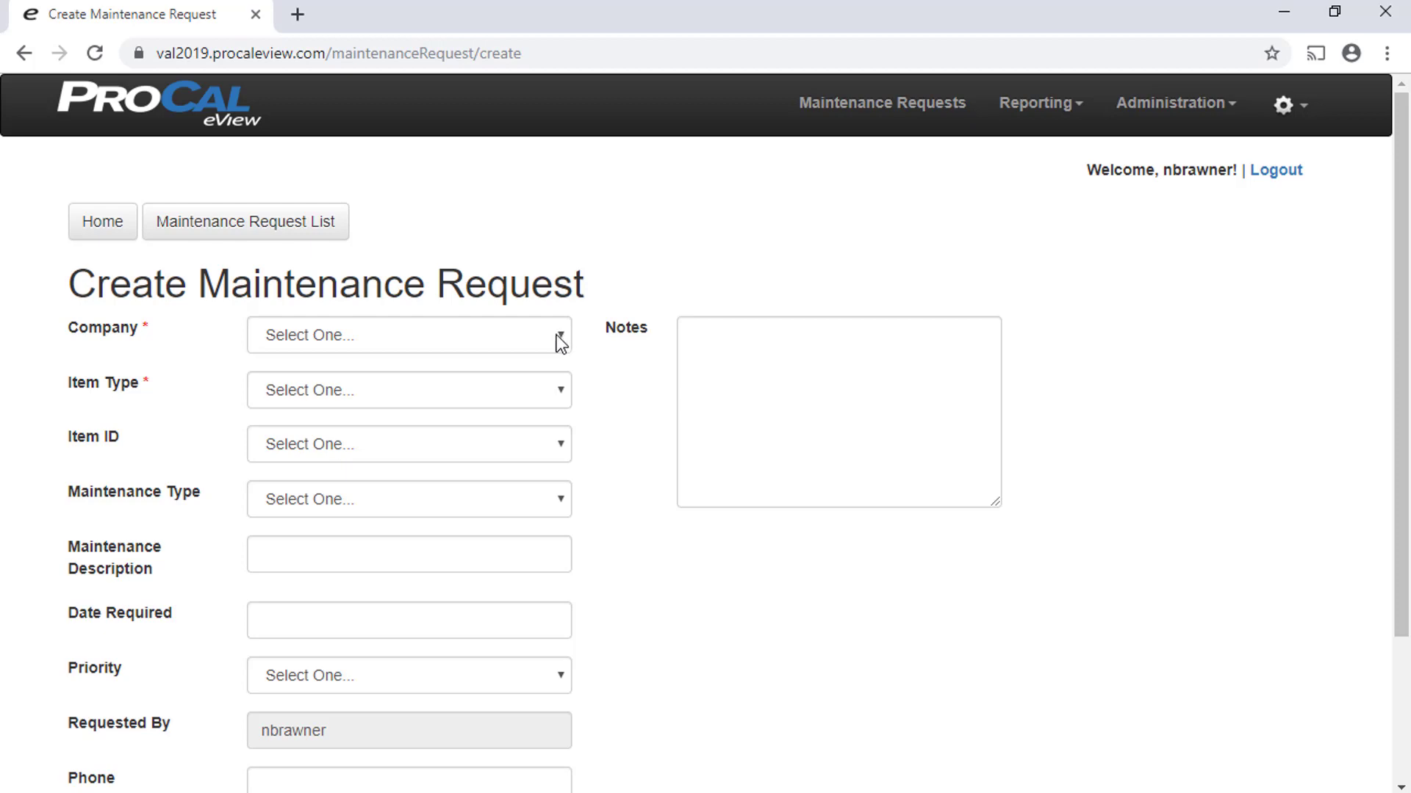
pyautogui.click(557, 335)
pyautogui.click(413, 403)
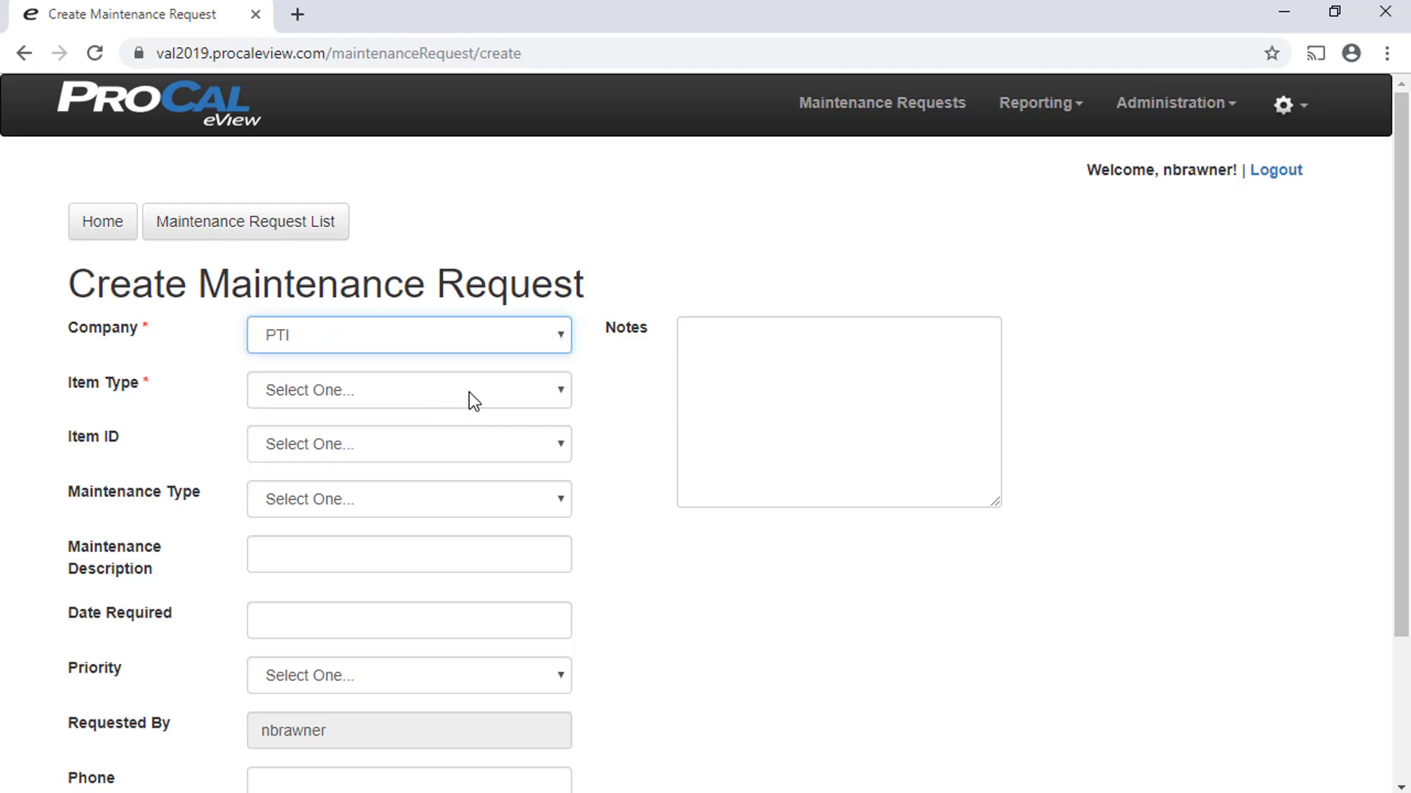
pyautogui.click(555, 388)
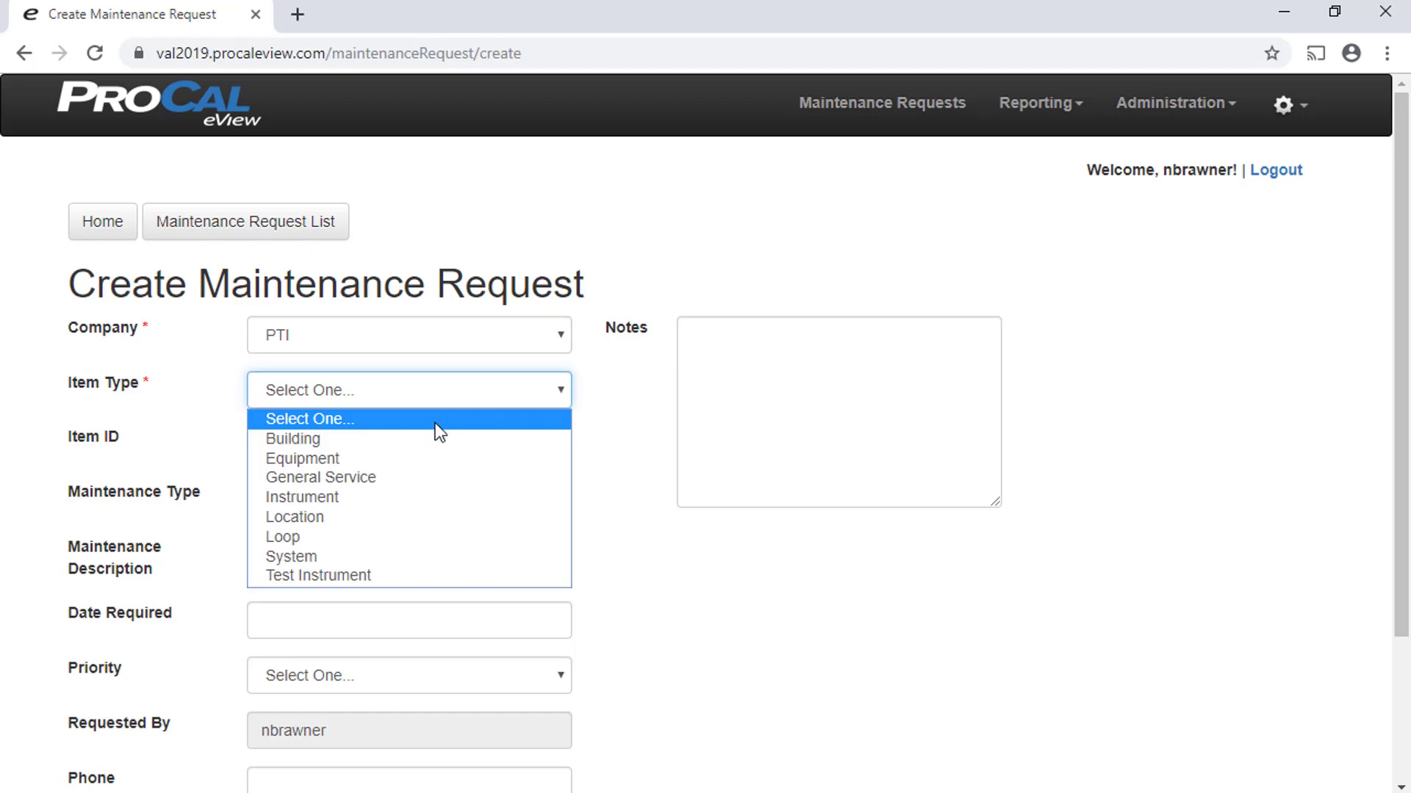
pyautogui.click(367, 501)
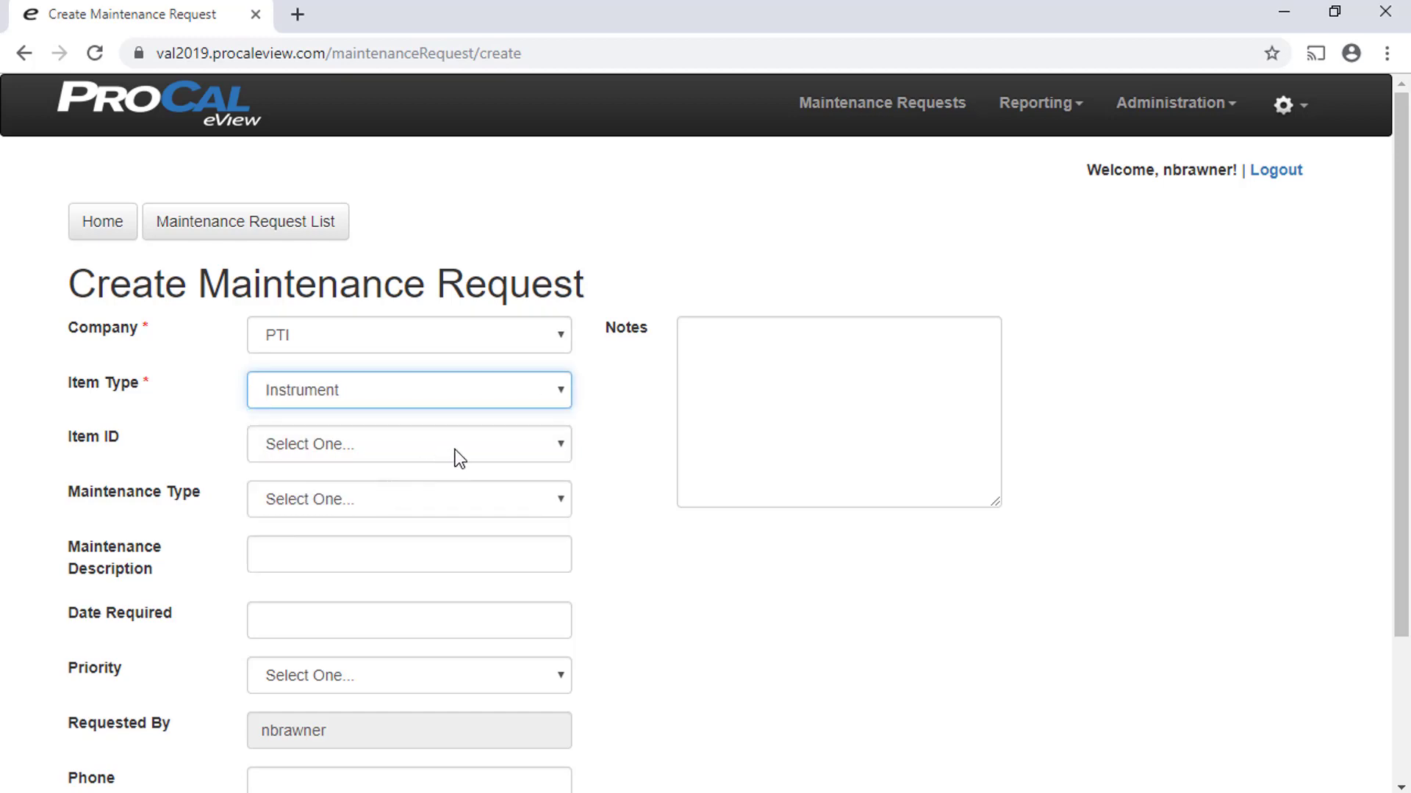
pyautogui.click(457, 450)
pyautogui.click(395, 514)
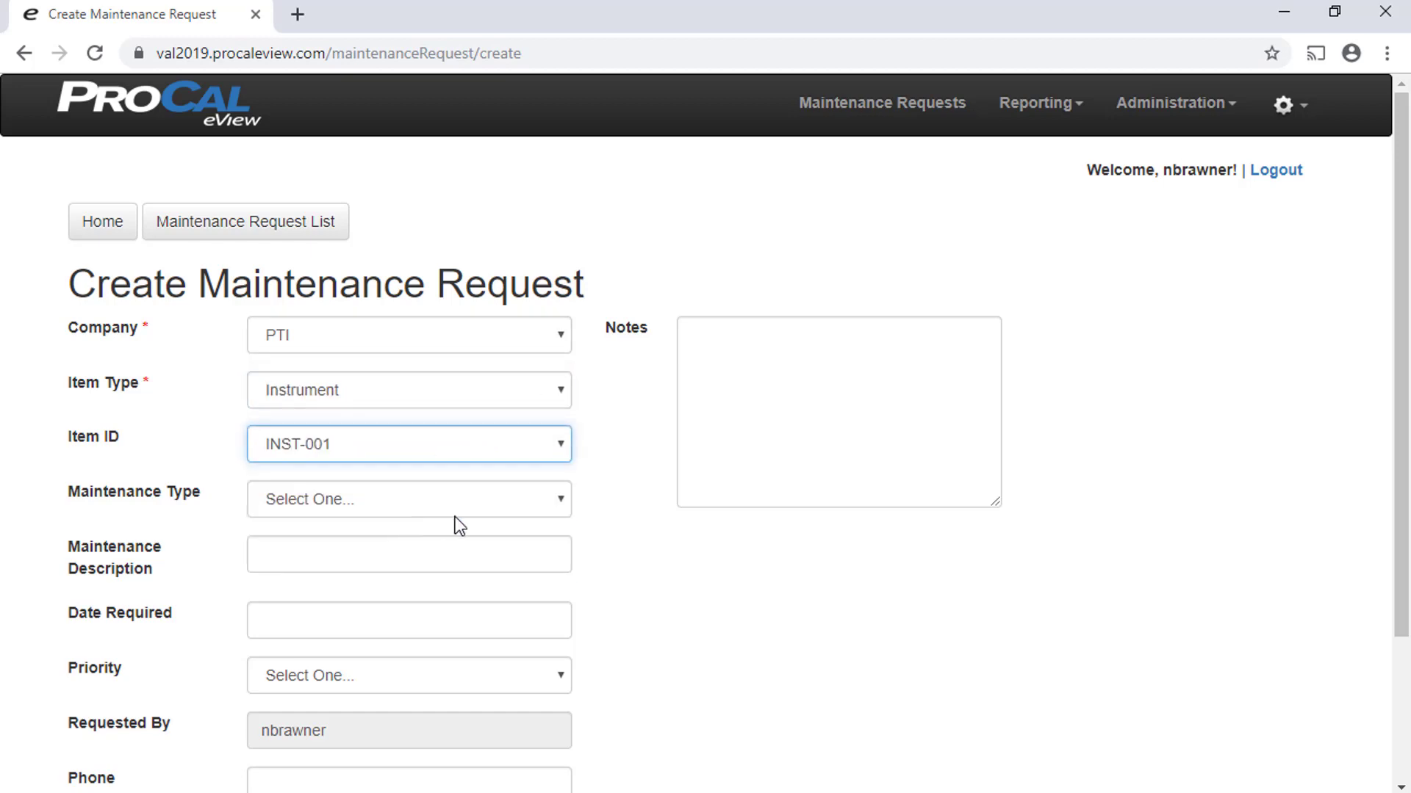
# Set Scheduled Maint, description Created in eView and date required 10/25/2019.
pyautogui.click(532, 505)
pyautogui.click(378, 588)
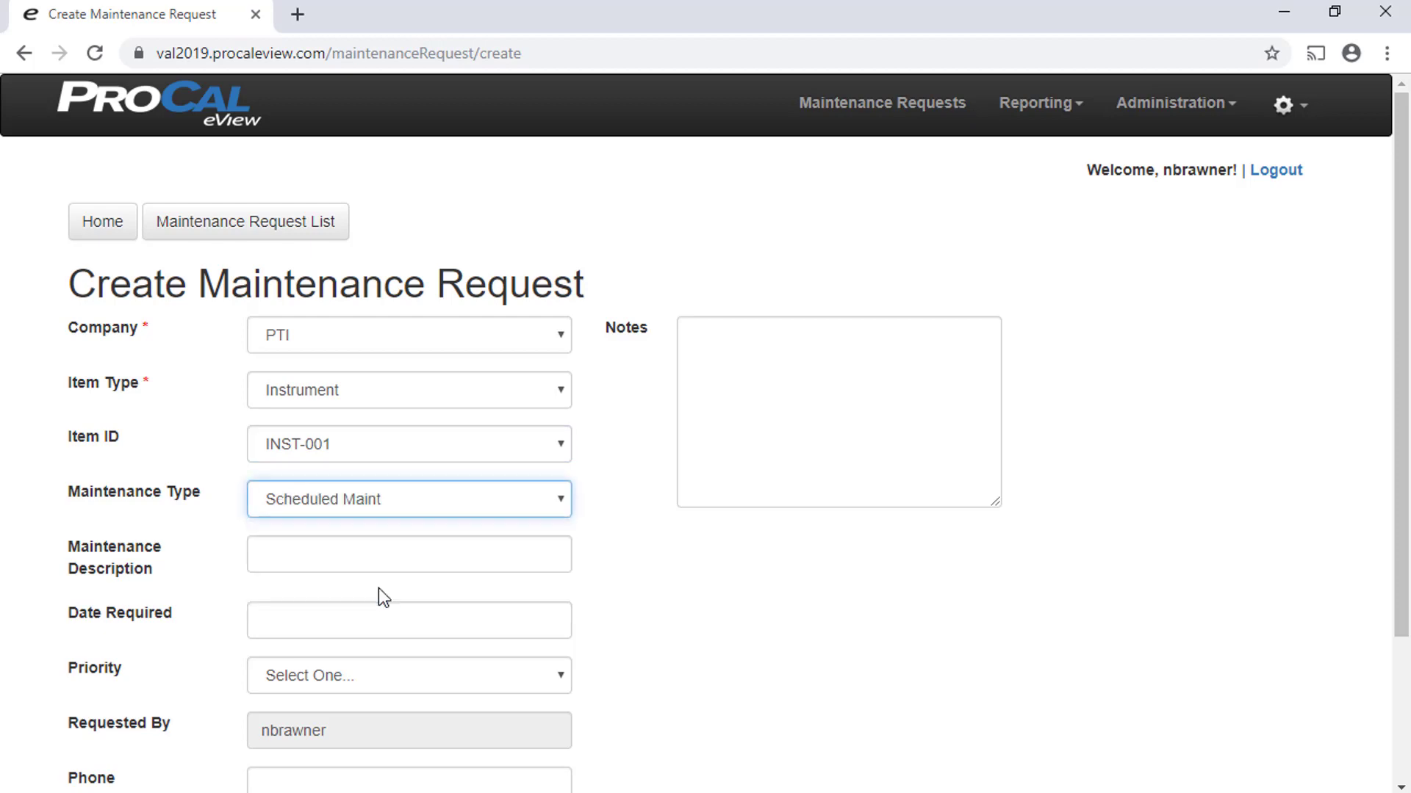
pyautogui.click(488, 563)
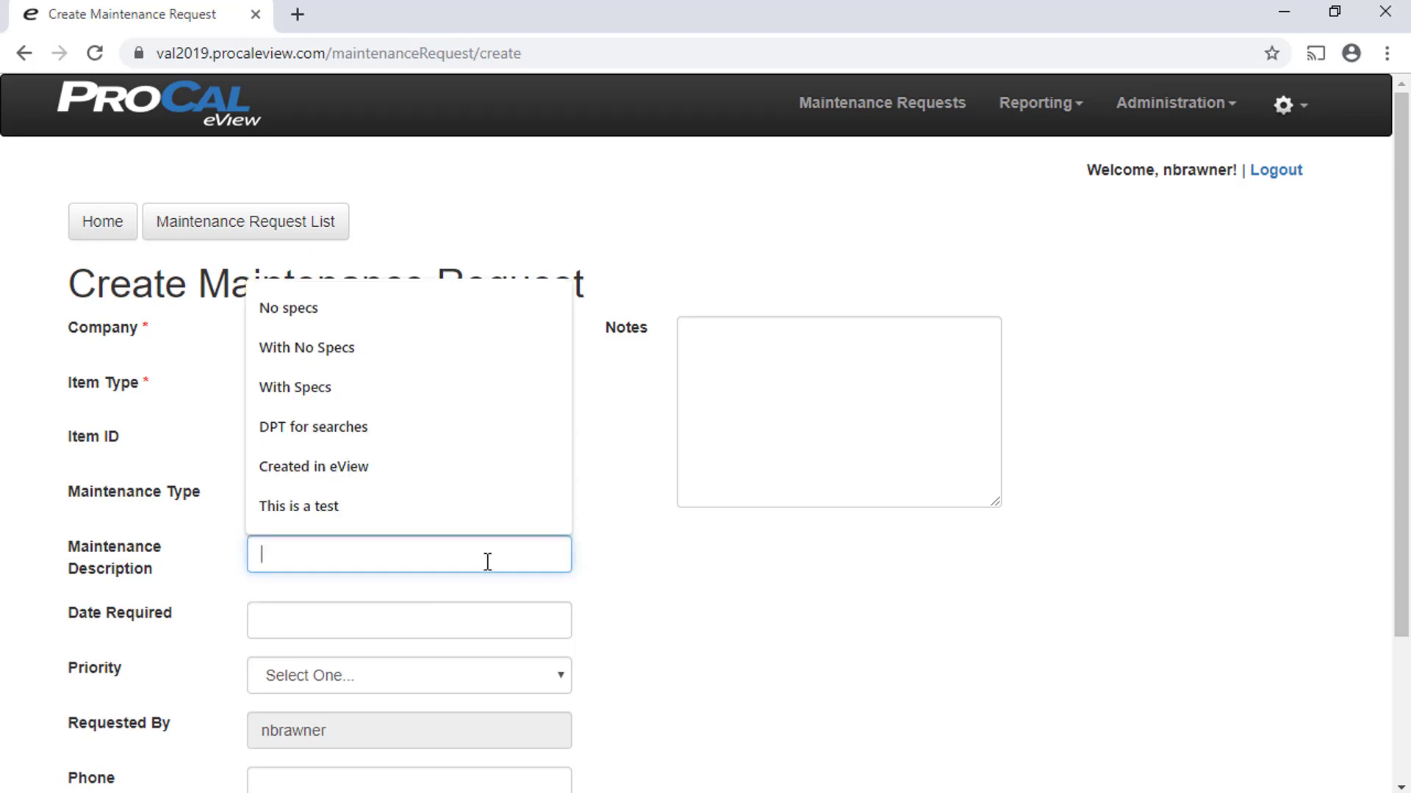
pyautogui.click(295, 464)
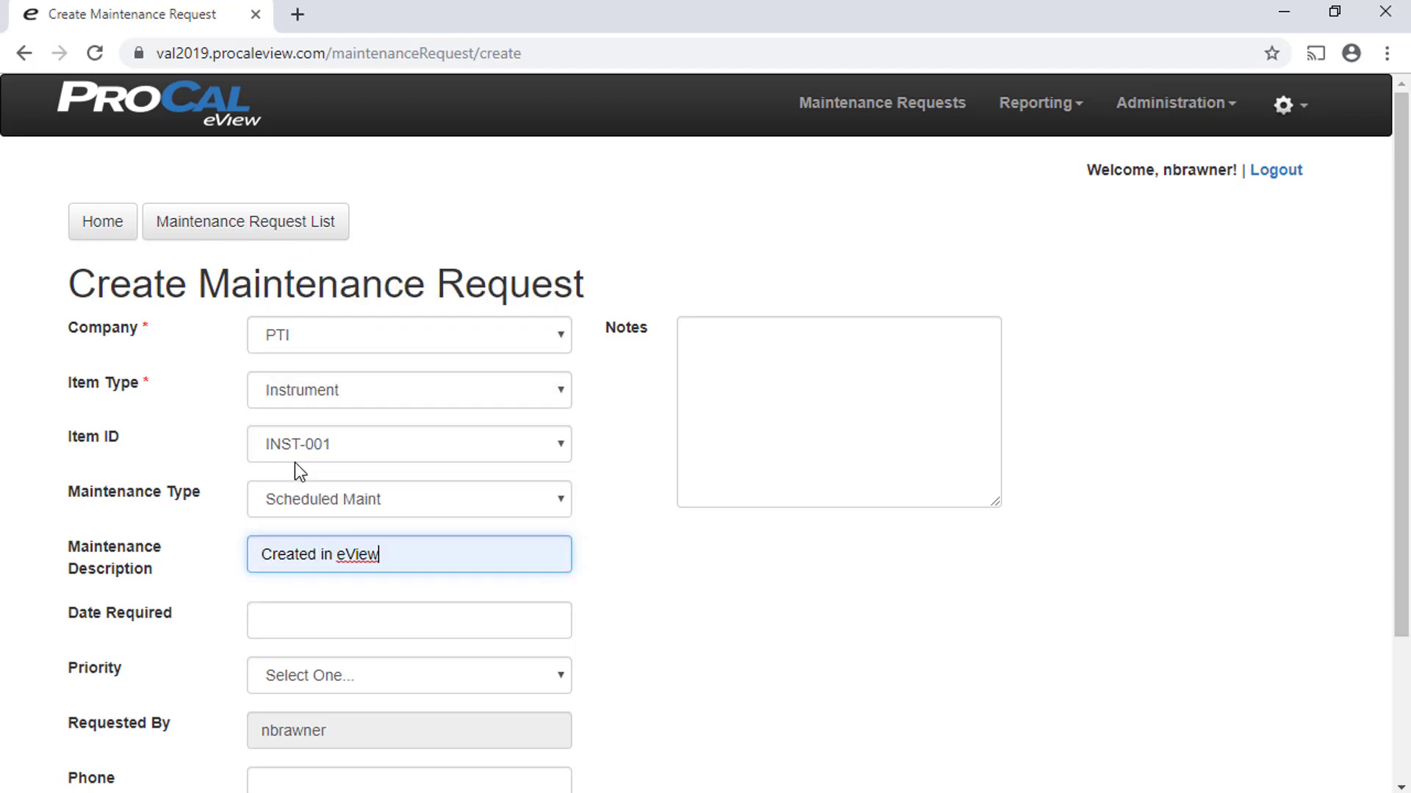
pyautogui.click(540, 620)
pyautogui.write('1')
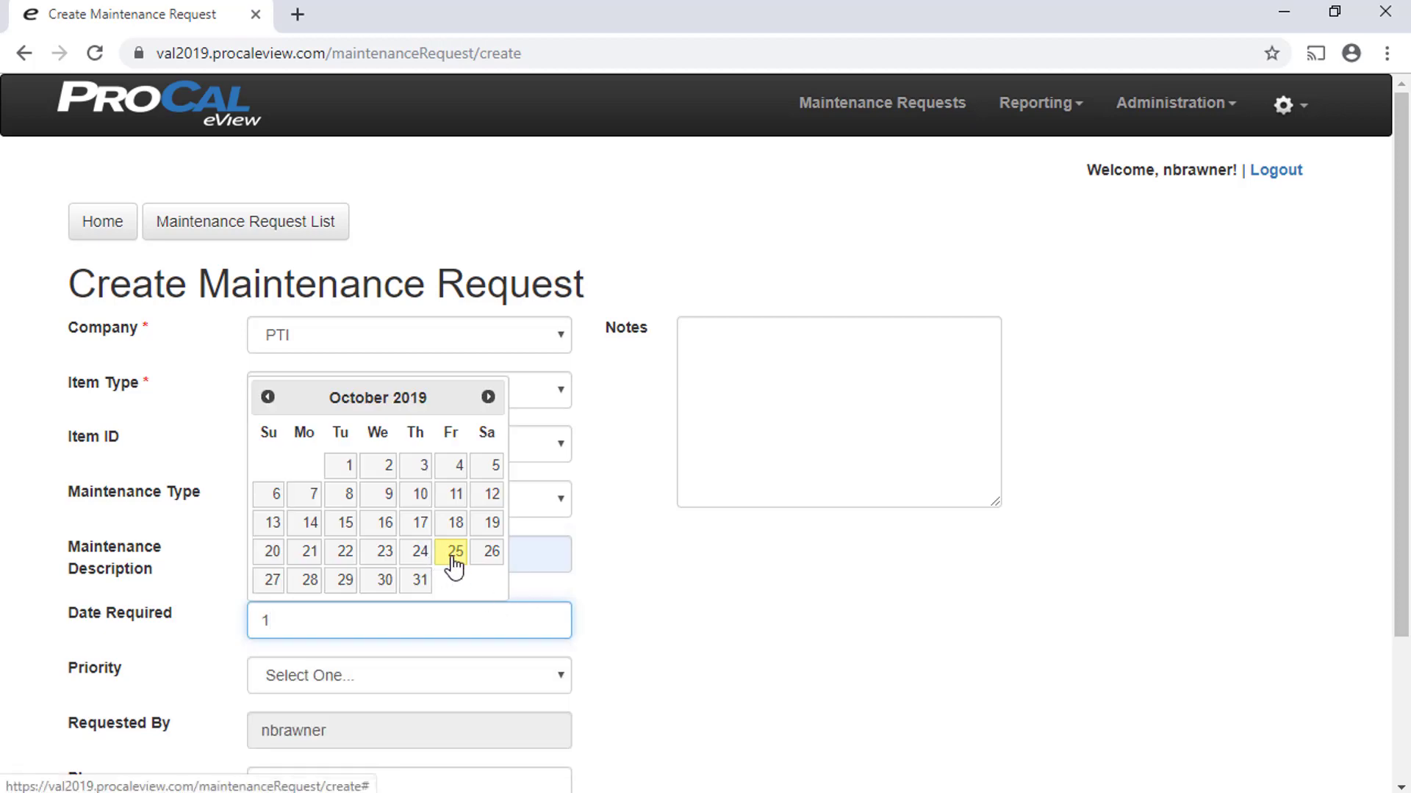
pyautogui.click(452, 552)
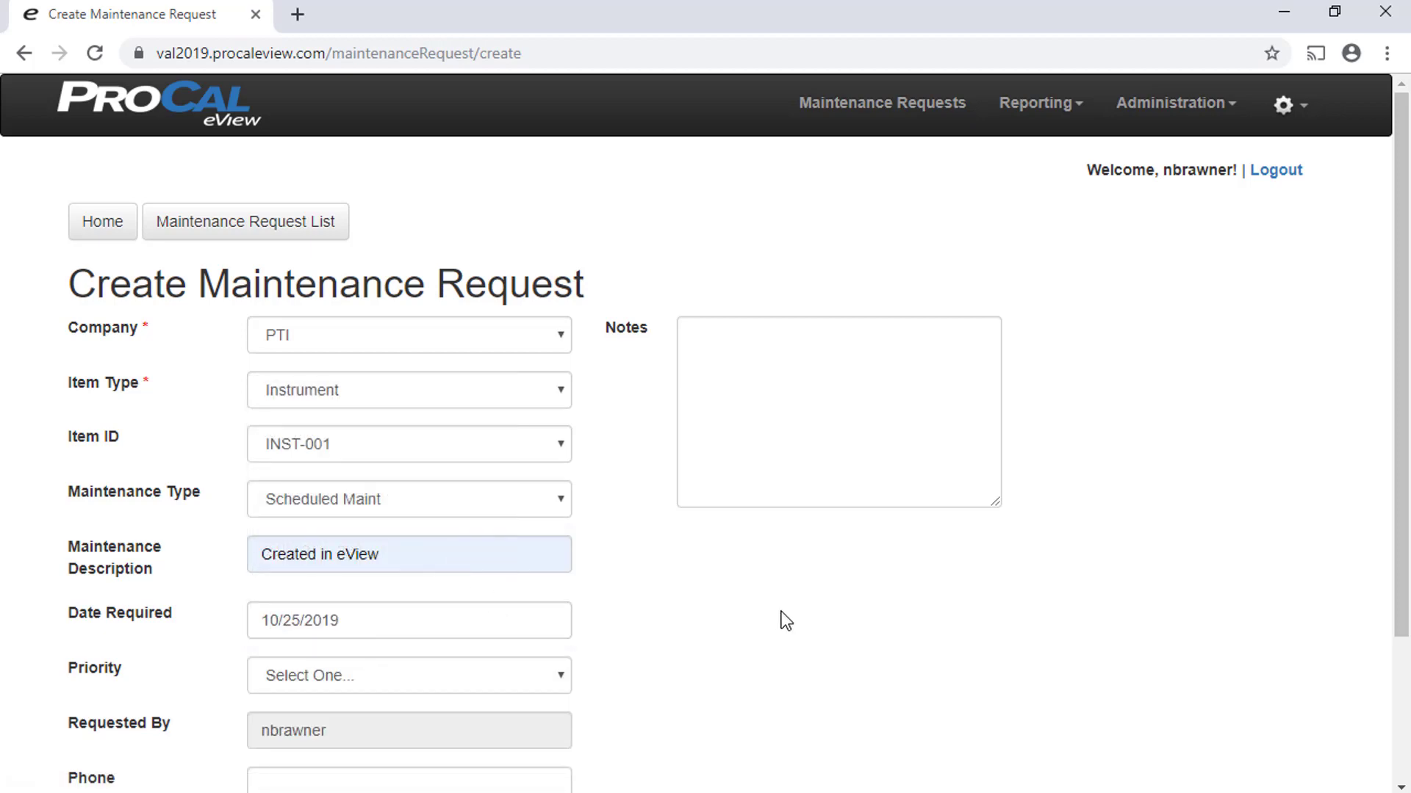
pyautogui.scroll(-2, 782, 612)
pyautogui.click(552, 486)
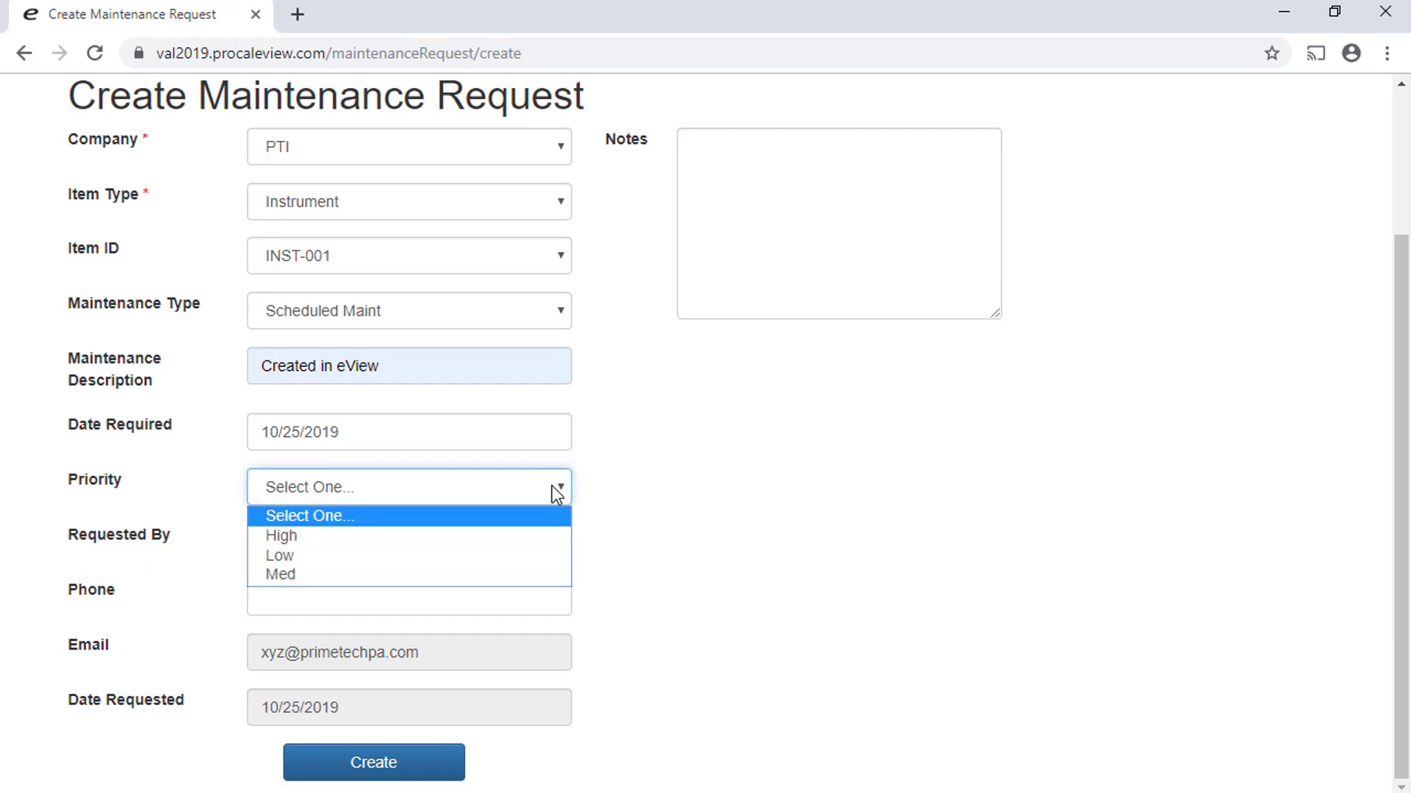
pyautogui.click(501, 536)
pyautogui.click(550, 603)
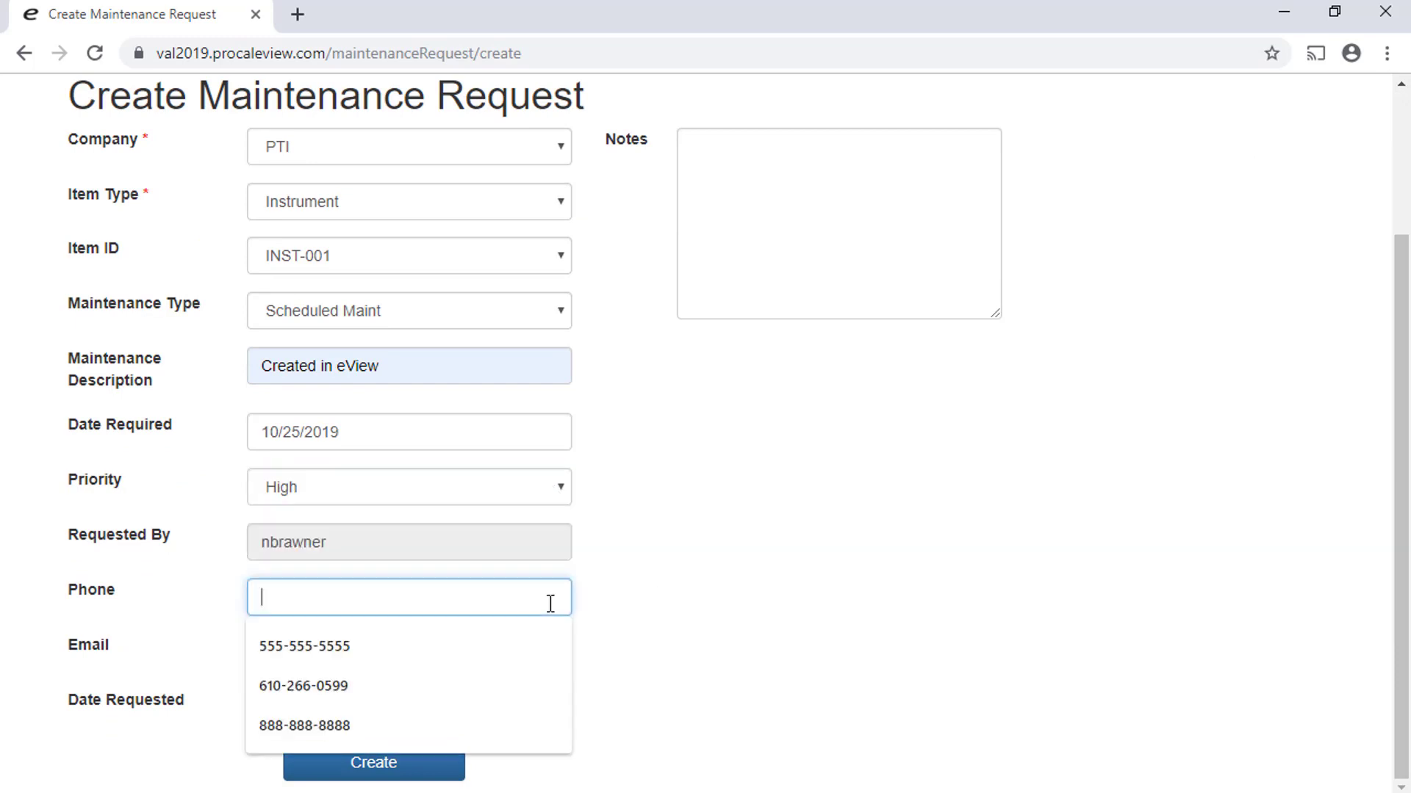
pyautogui.write('555')
pyautogui.click(507, 646)
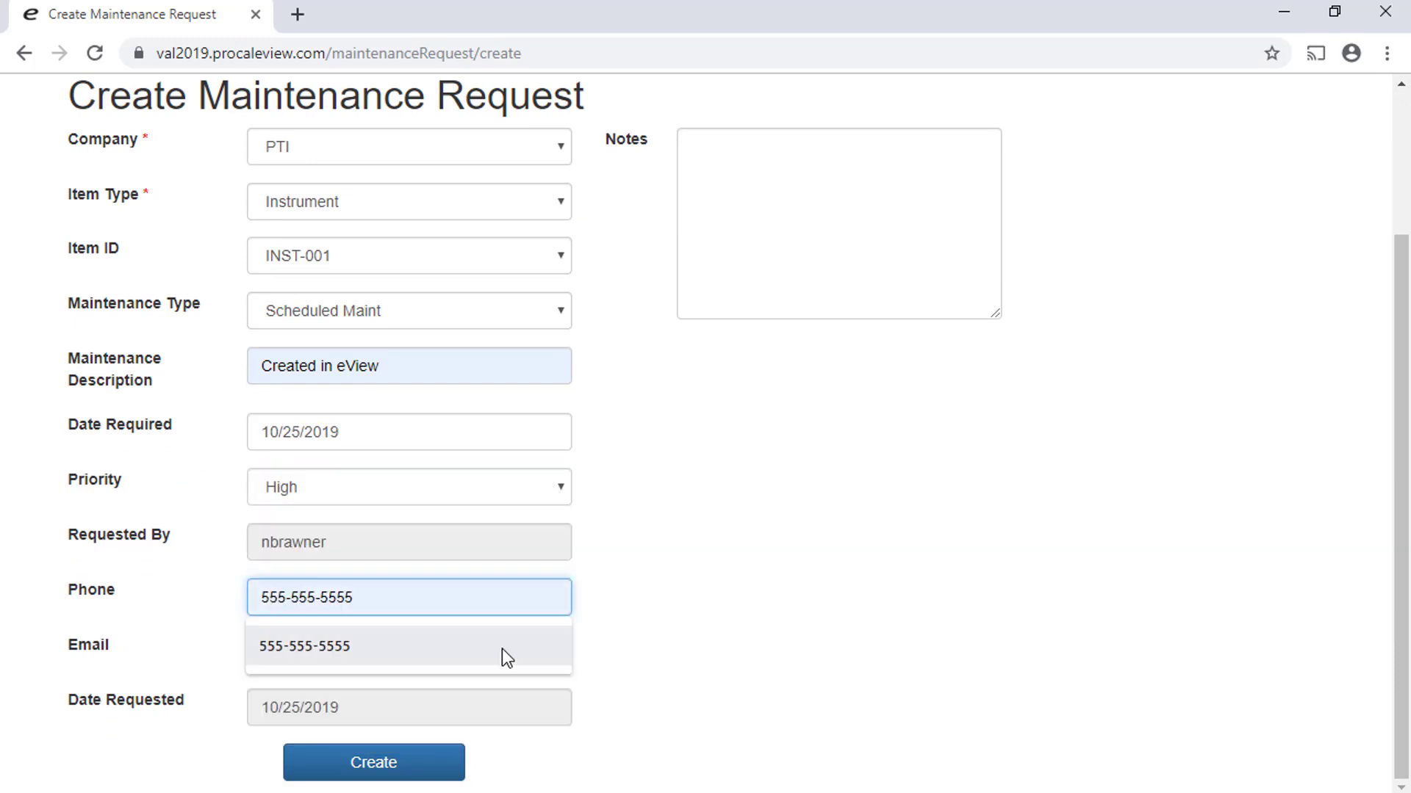
pyautogui.click(1043, 541)
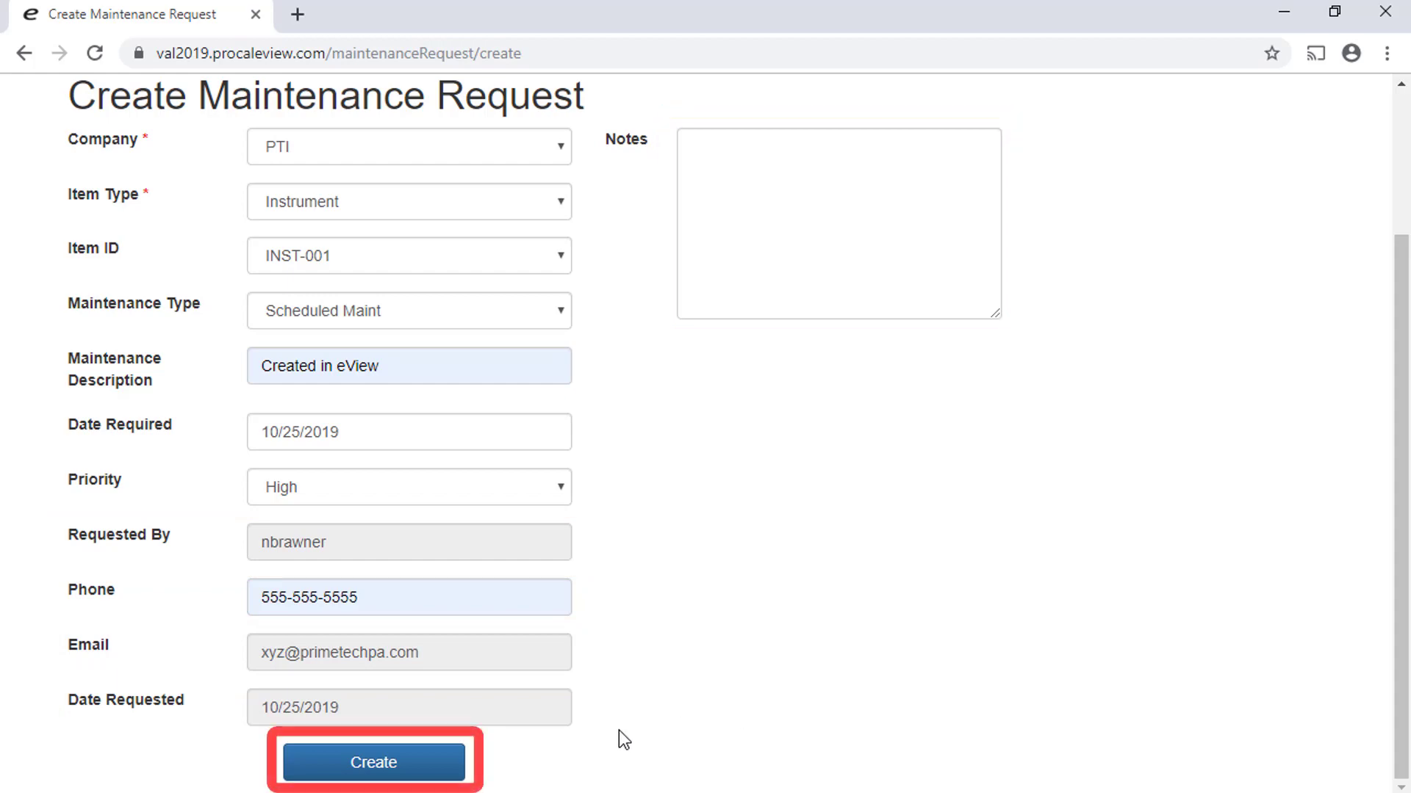
pyautogui.click(436, 765)
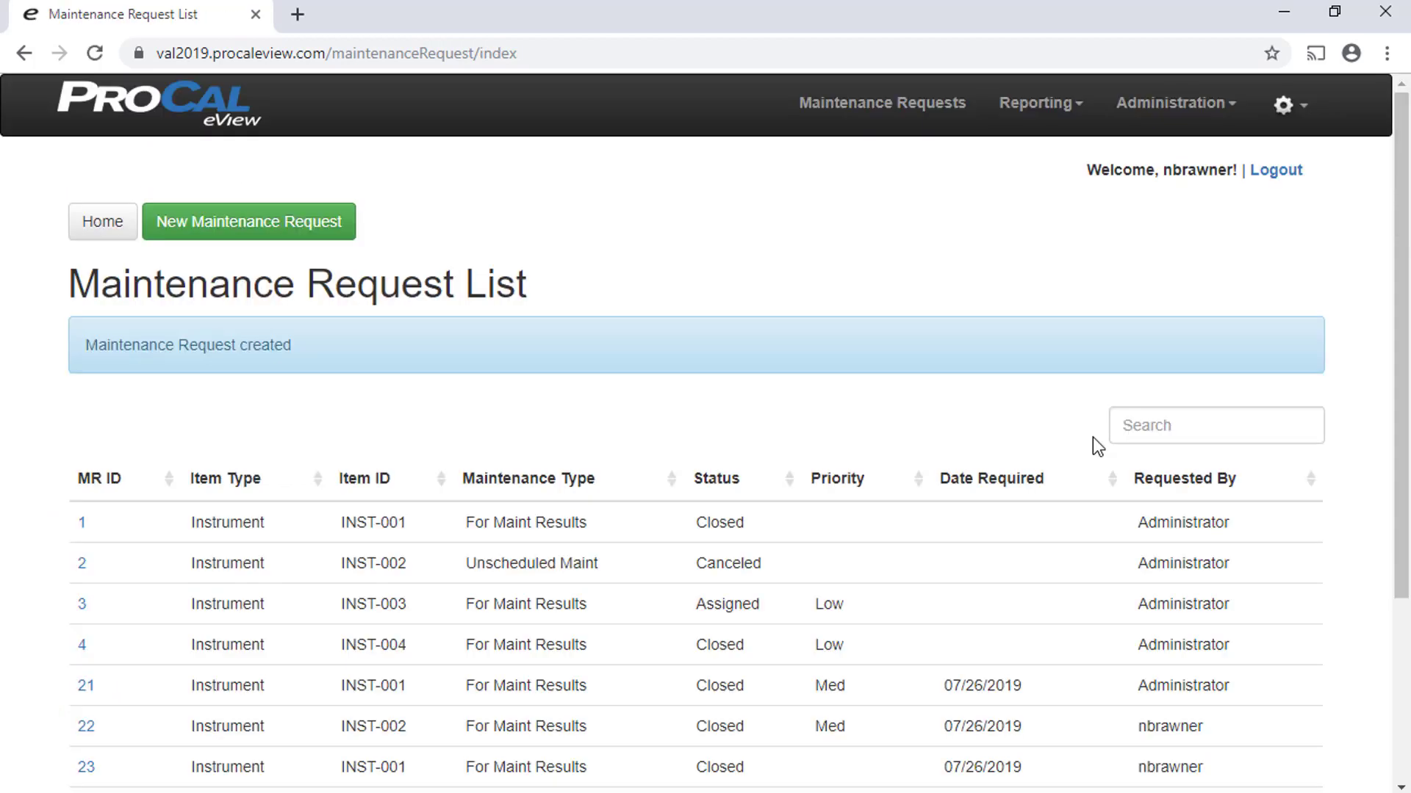
pyautogui.scroll(-3, 1091, 438)
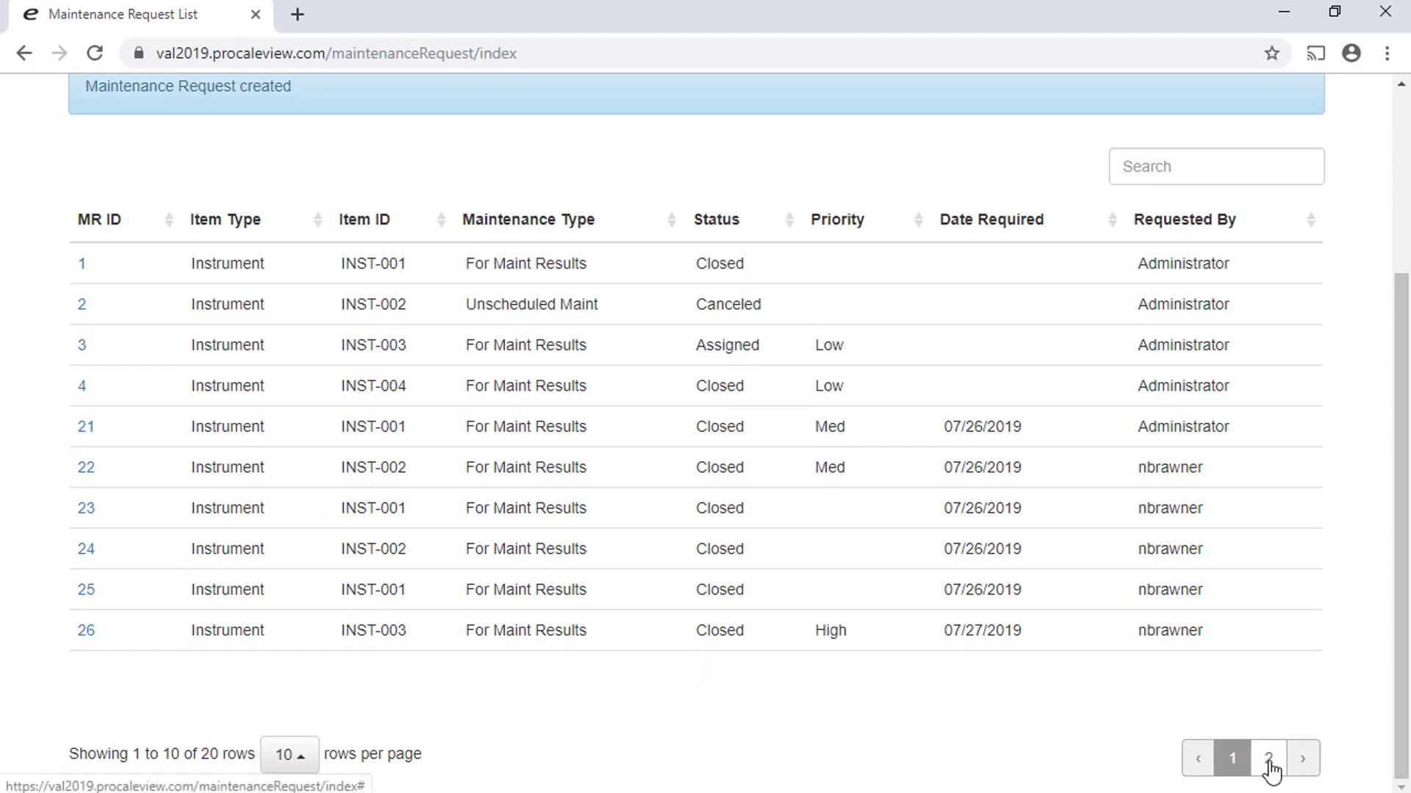
# Show page 2 of the Maintenance Request List.
pyautogui.click(1269, 760)
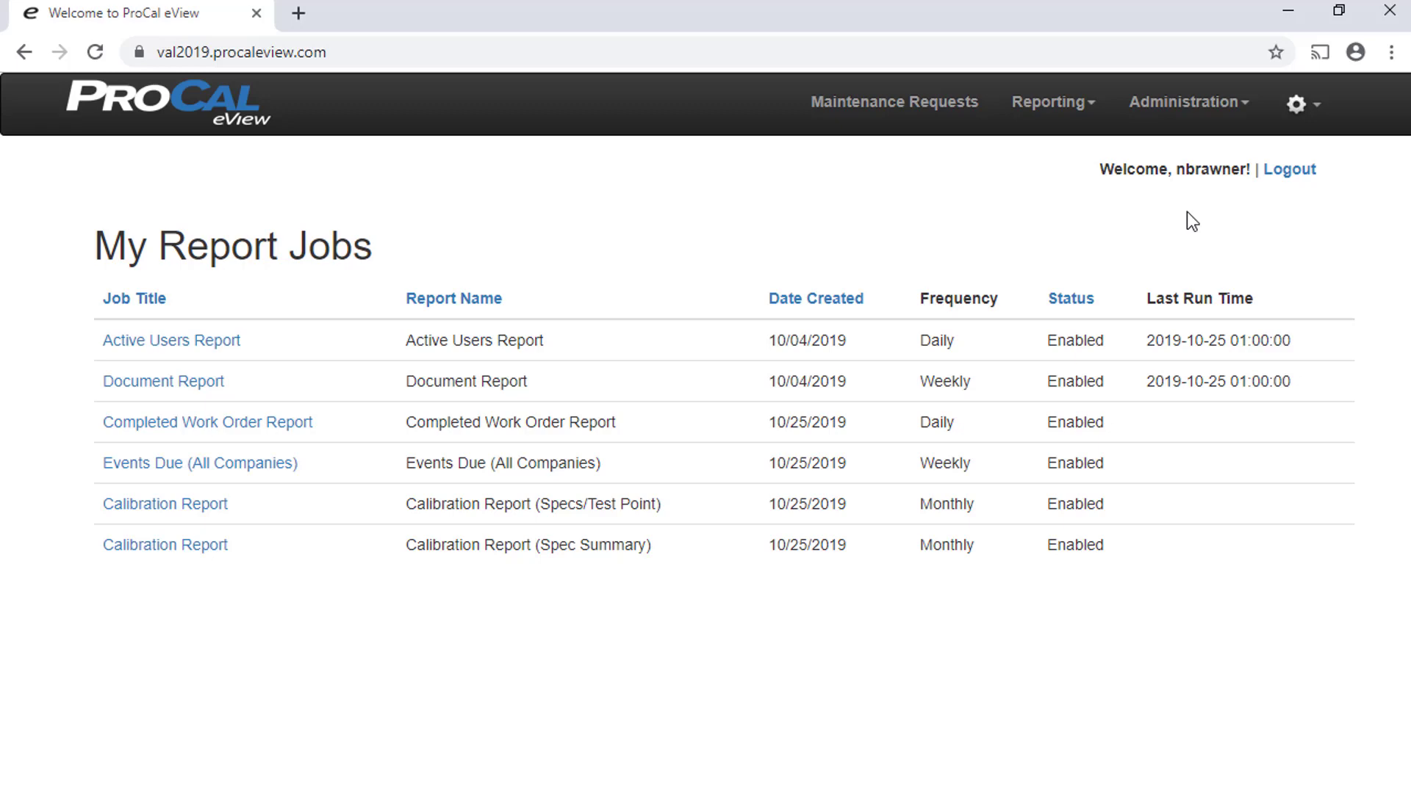
# Start a new user from the Administration > Users list.
pyautogui.click(1197, 110)
pyautogui.click(1162, 152)
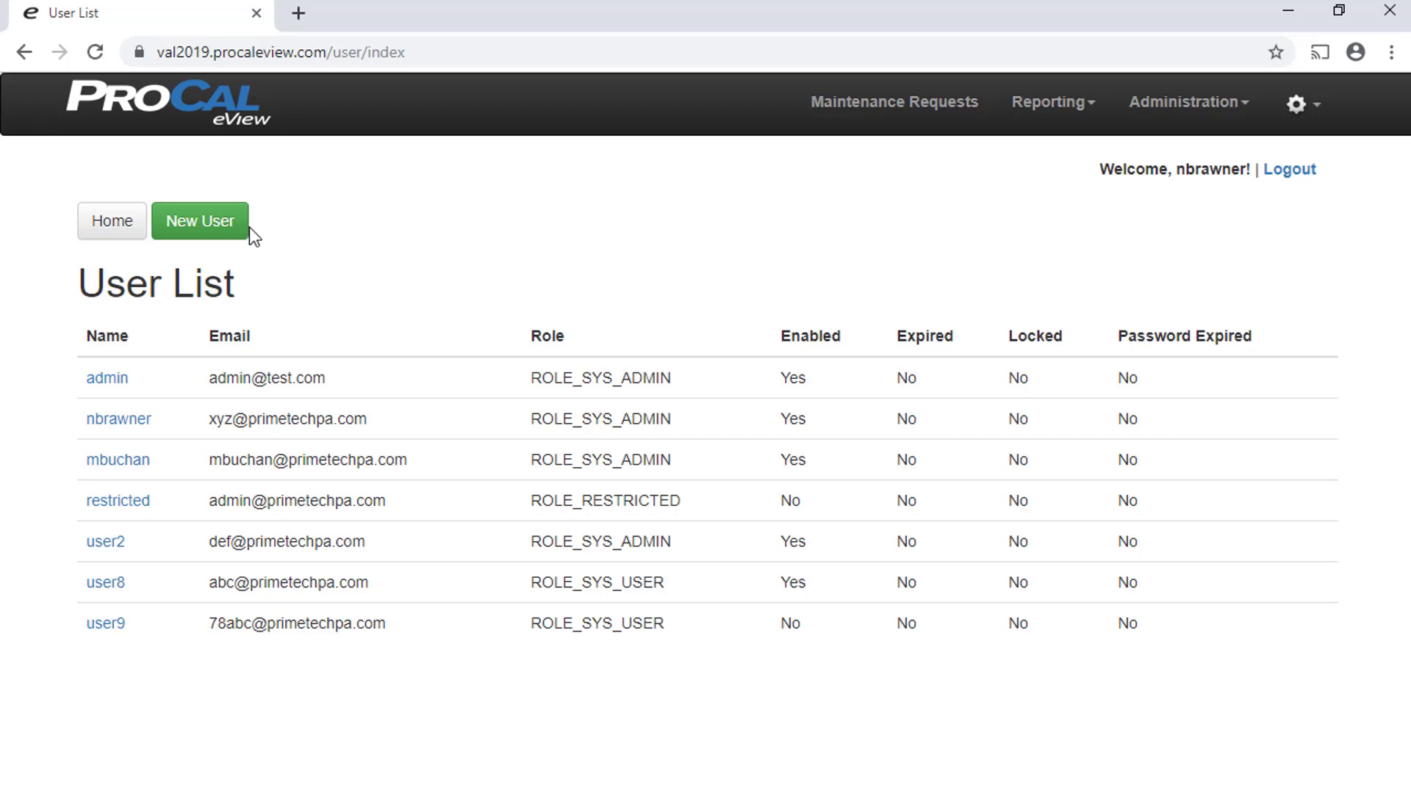
pyautogui.click(219, 237)
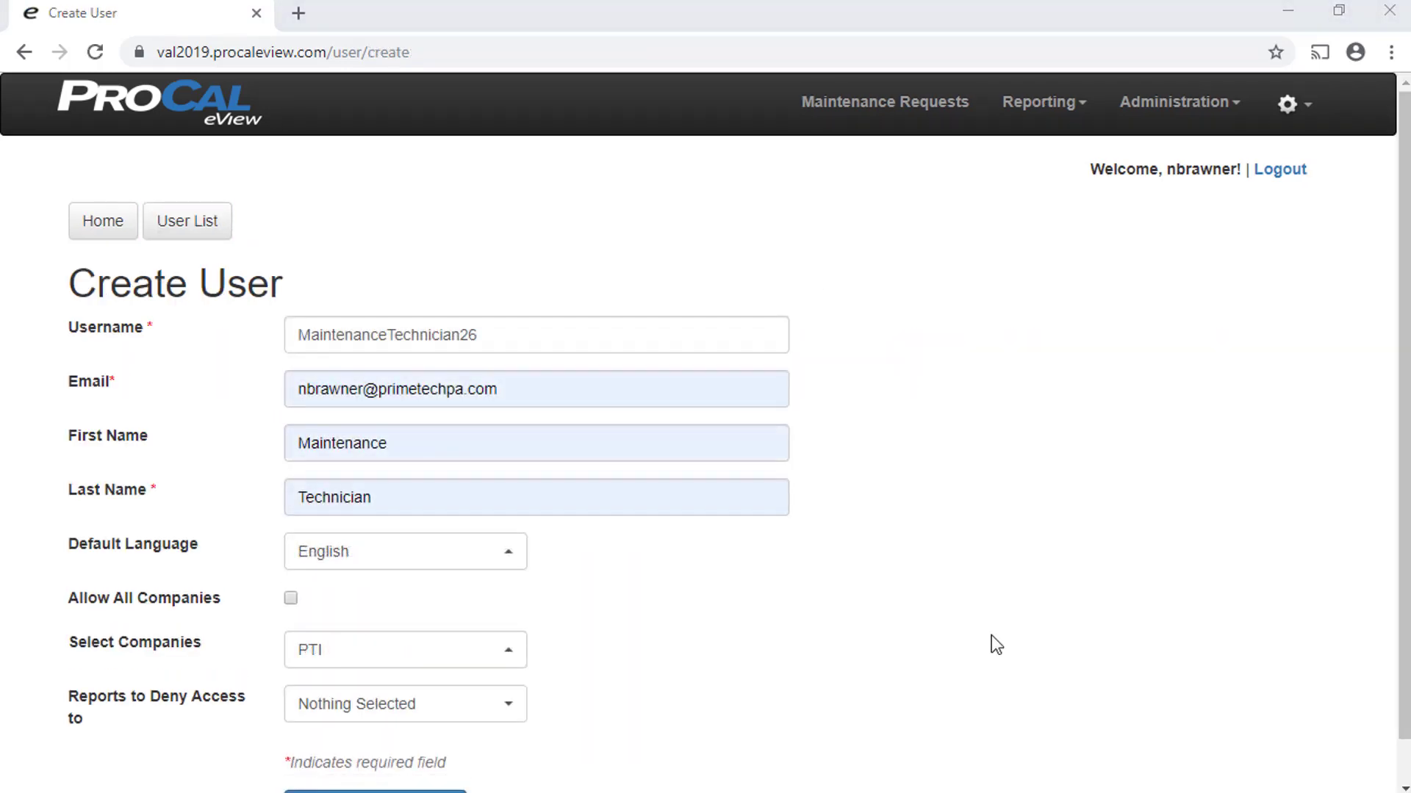
pyautogui.scroll(-1, 992, 635)
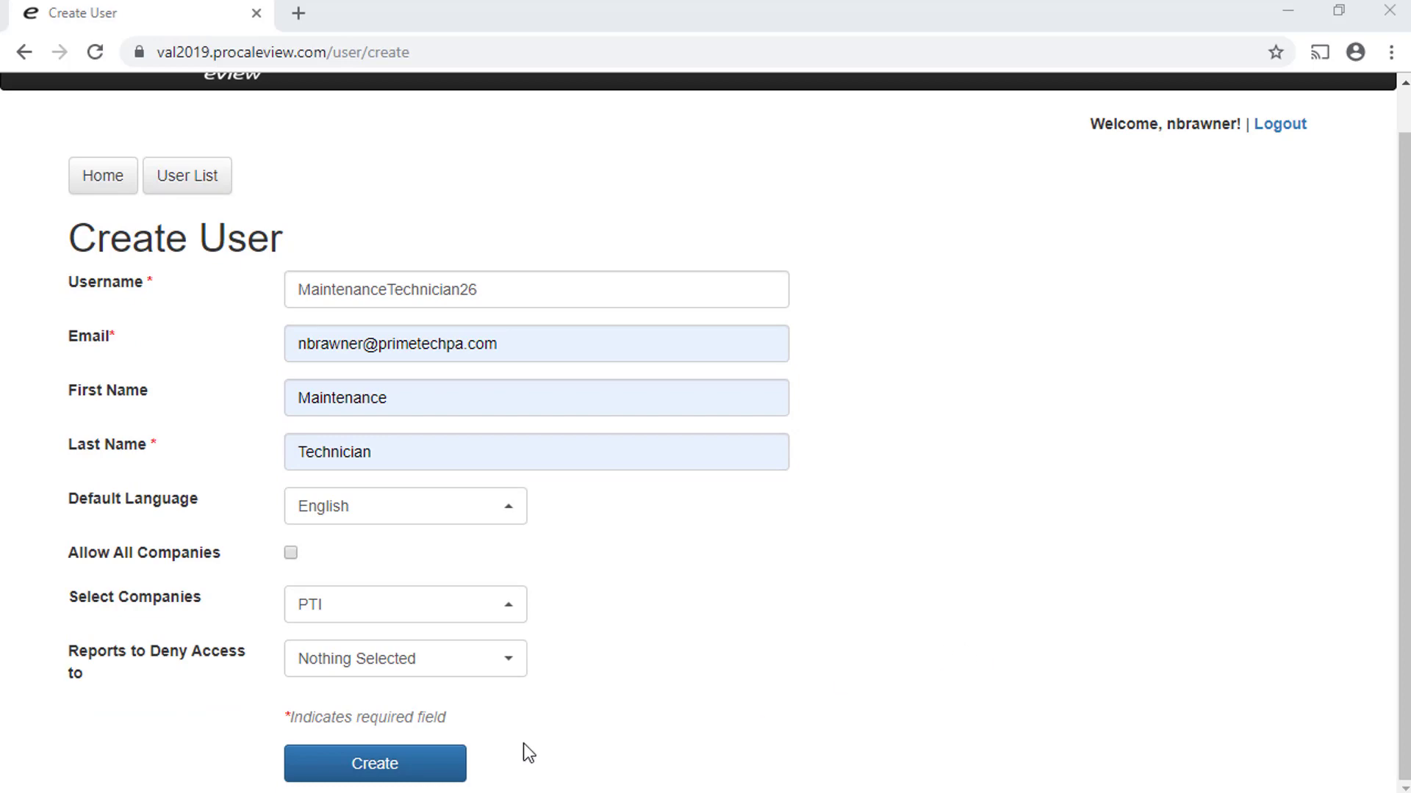
# Create the MaintenanceTechnician26 account, confirm its password and log in.
pyautogui.click(416, 778)
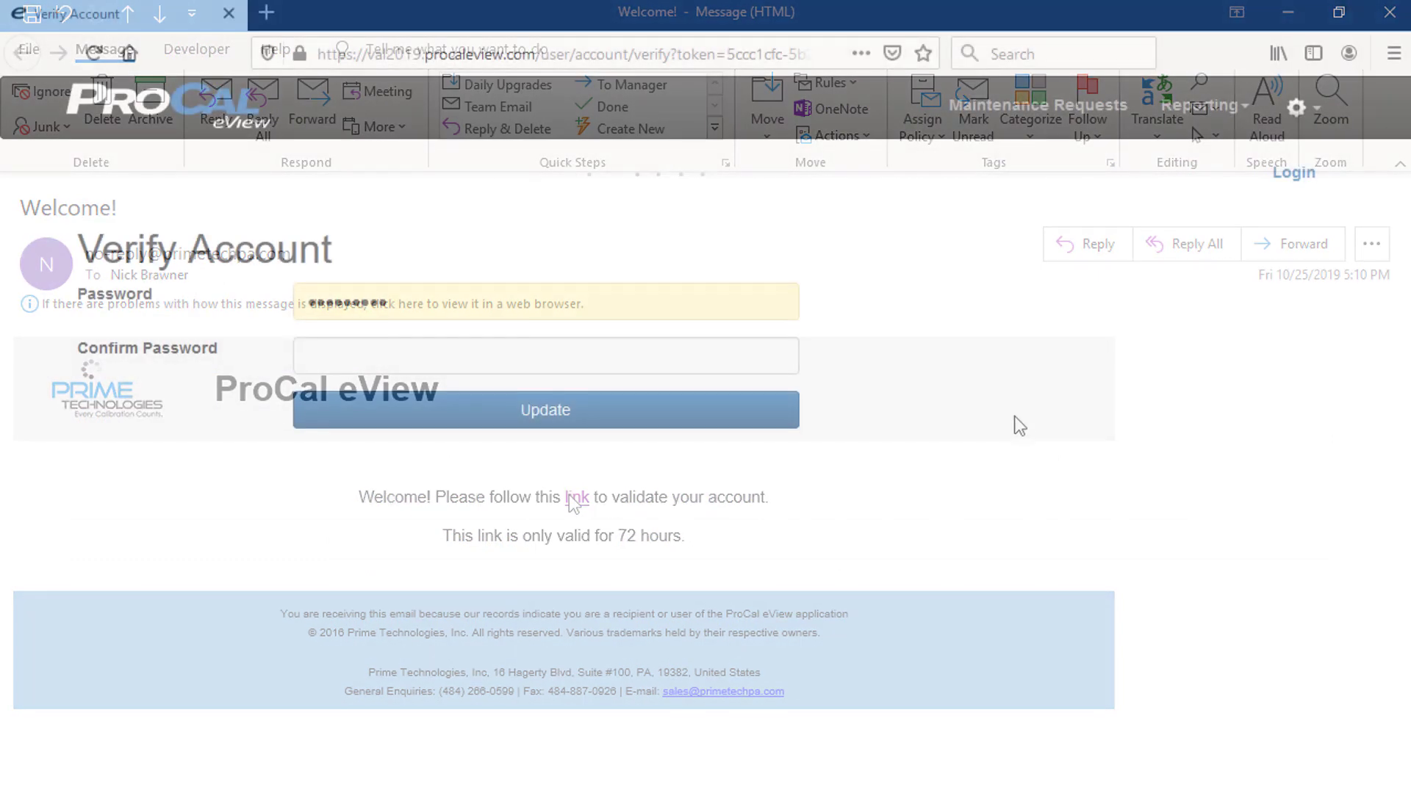
pyautogui.press('Tab')
pyautogui.write('••••••')
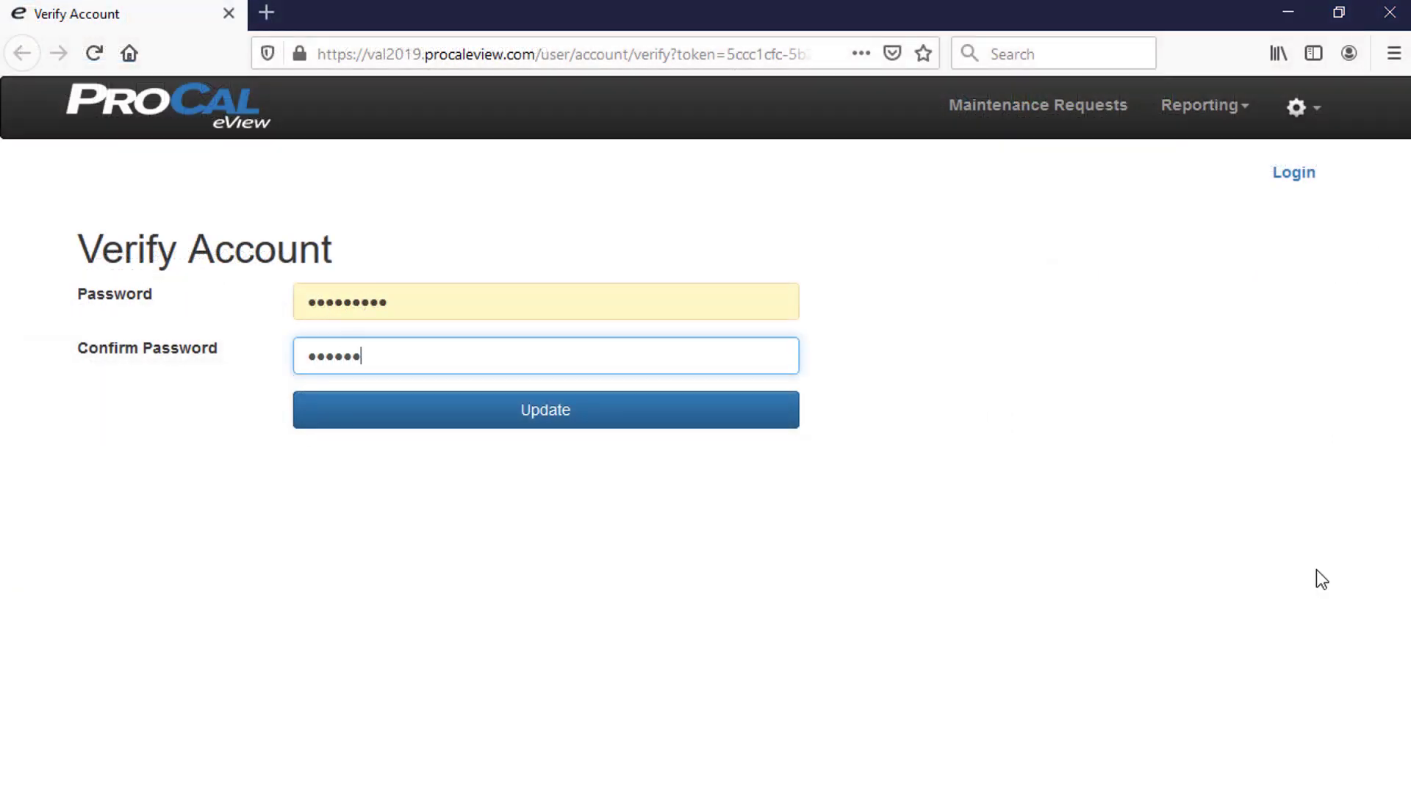
pyautogui.write('•••')
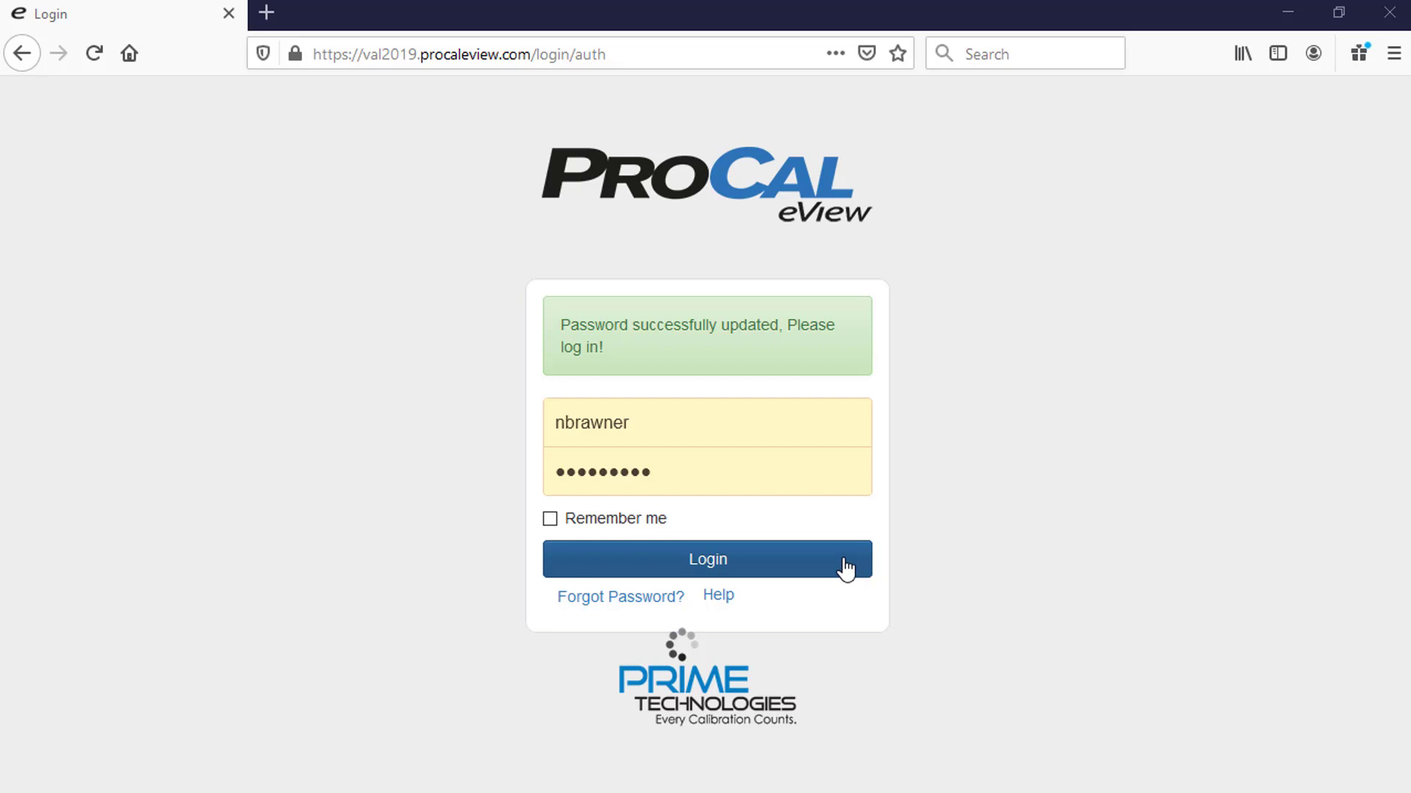
pyautogui.click(845, 569)
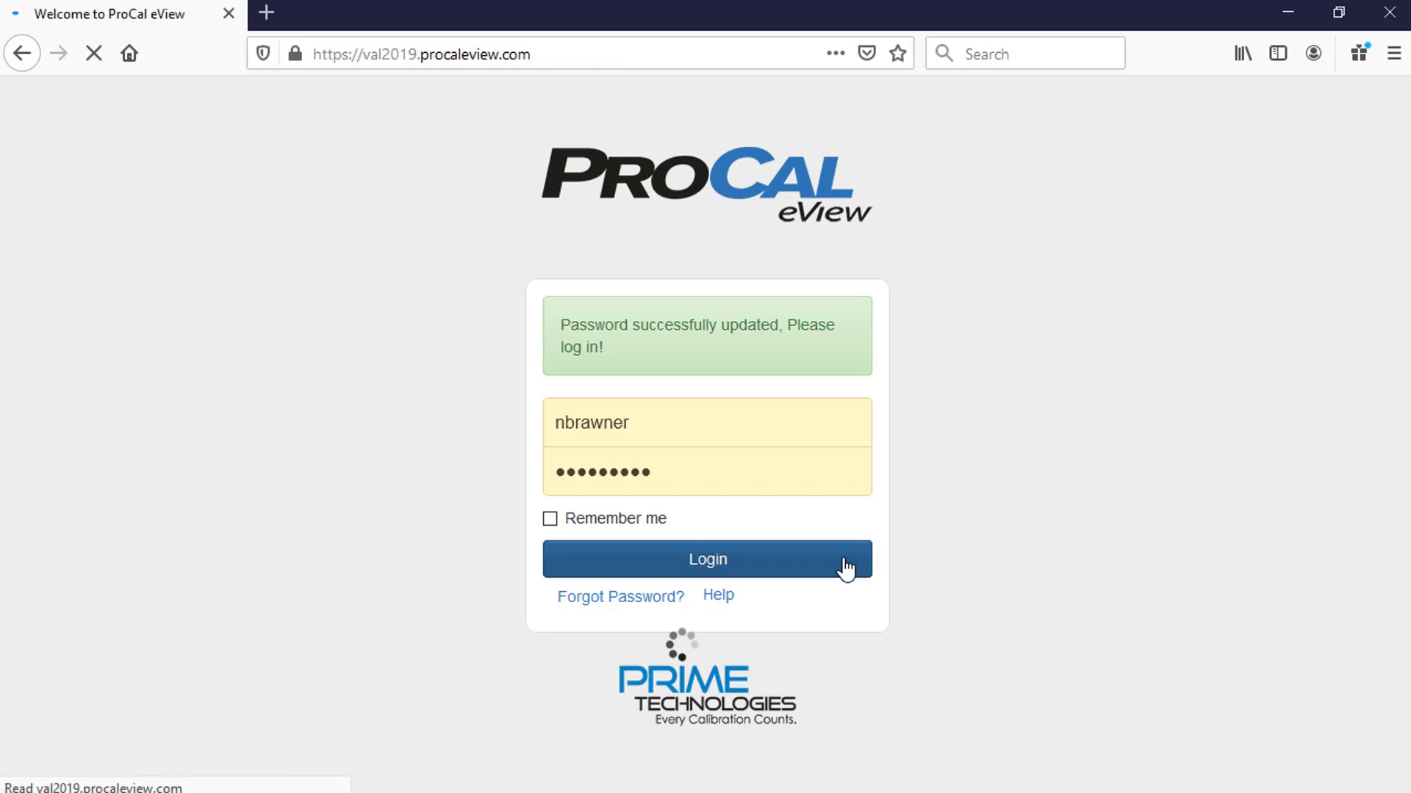